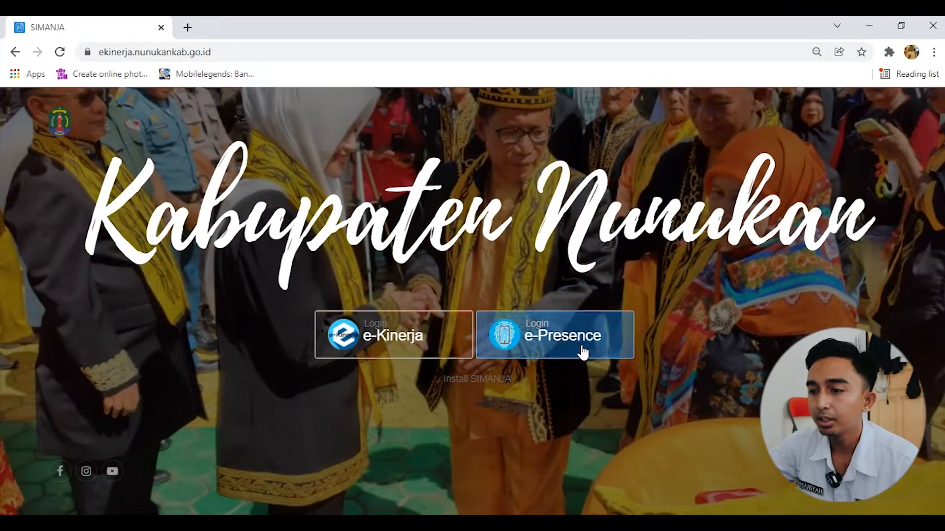
Log in to e-Presence with the saved credentials and open the Pengaturan Jam Kerja page
click(563, 341)
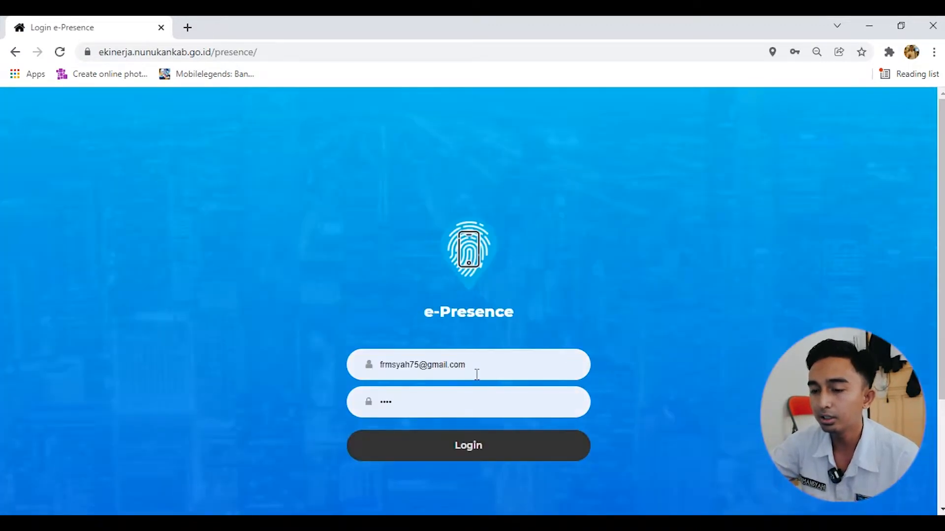
click(479, 450)
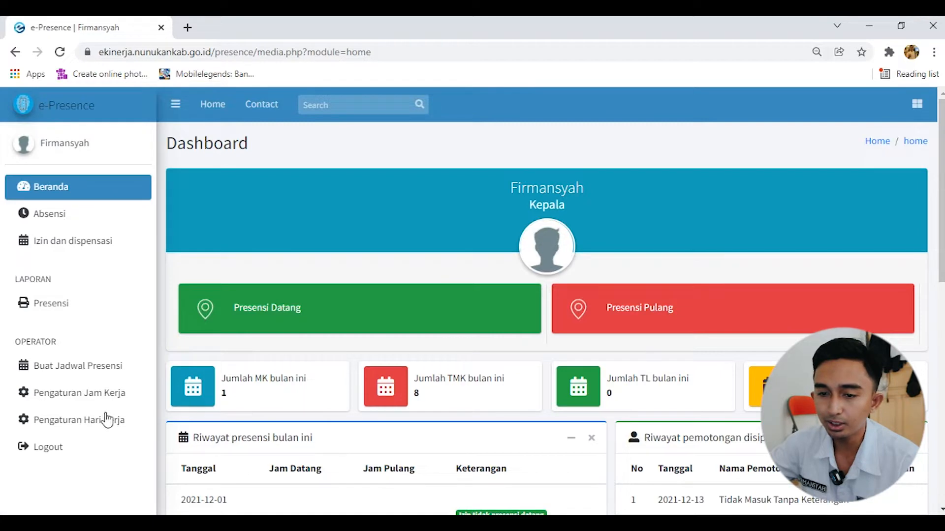
click(95, 395)
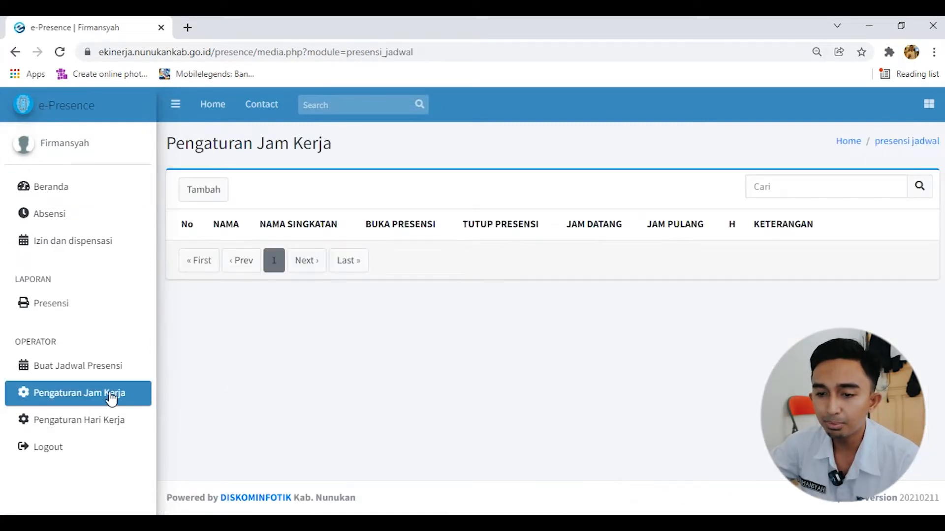
Start a new work-hours entry with Nama SHIFT PAGI and Nama Singkatan P
click(218, 196)
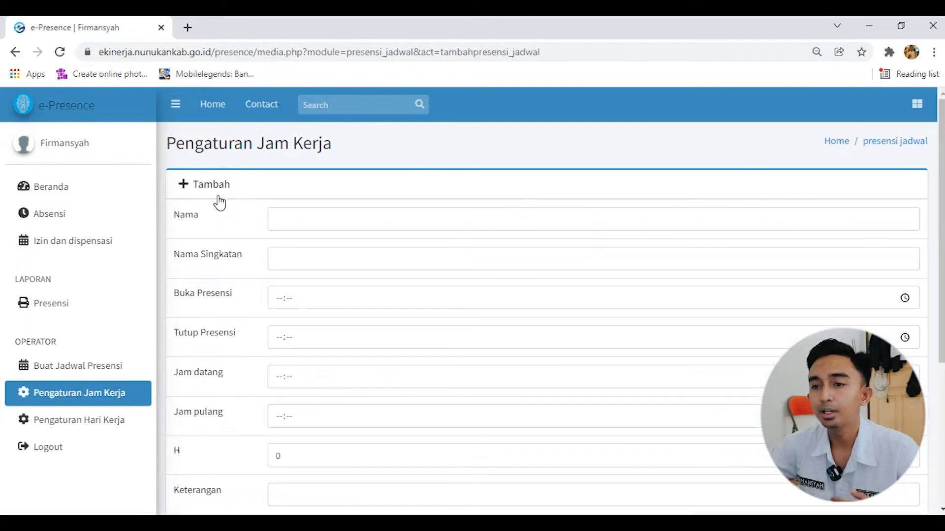
click(309, 221)
text(SHIFT PAGI)
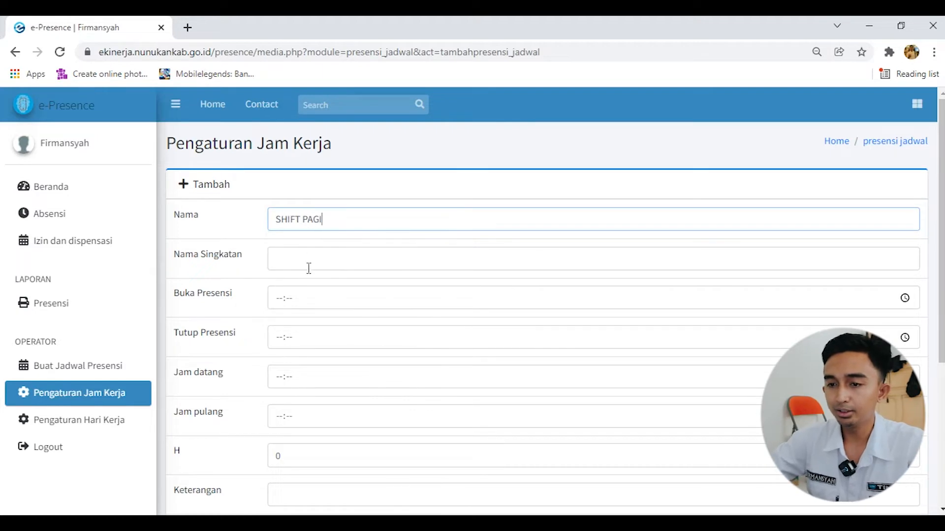
click(310, 265)
text(P)
Set the SHIFT PAGI attendance window to Buka Presensi 06:30 and Tutup Presensi 15:00
click(311, 300)
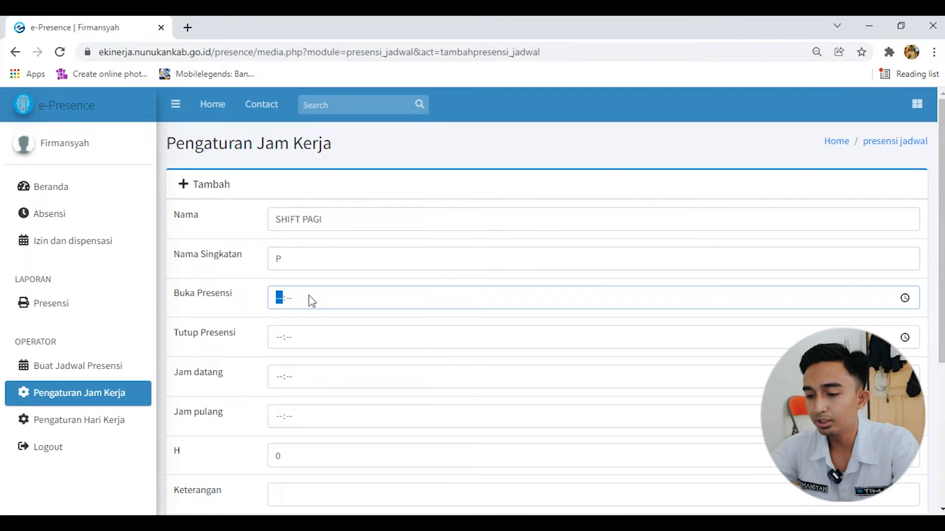
text(063)
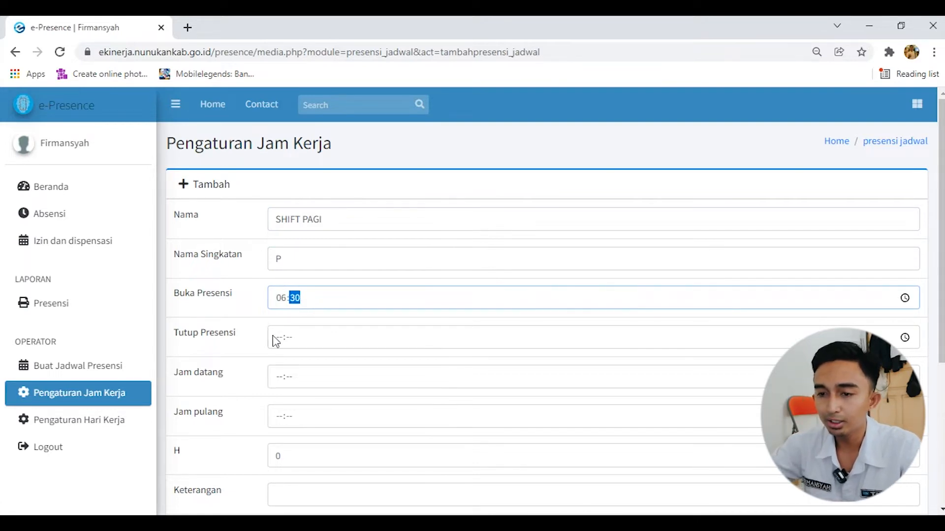
click(278, 336)
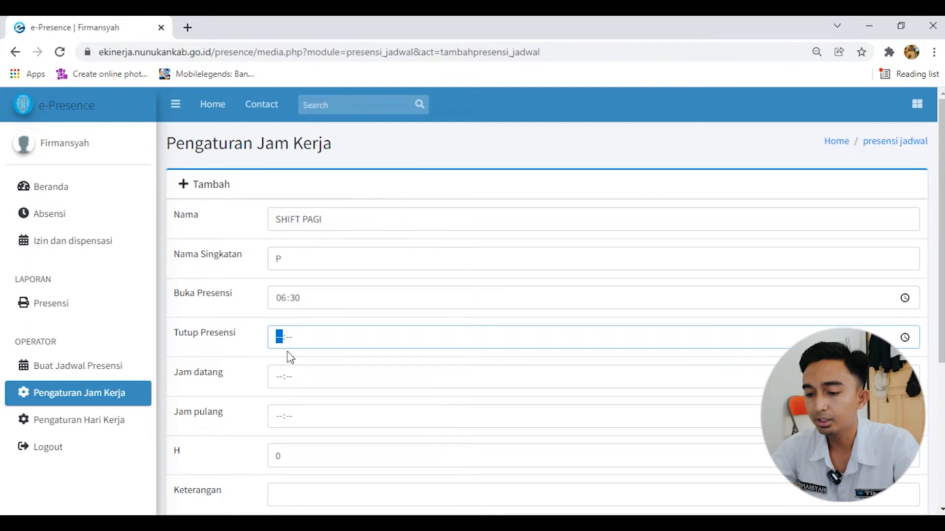
text(15:00)
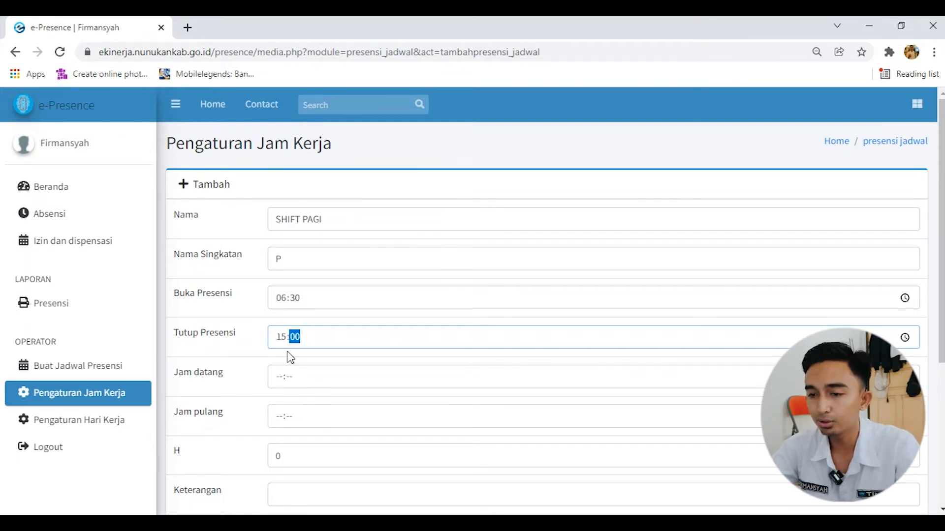
Set Jam datang to 07:30 and Jam pulang to 14:00 for SHIFT PAGI
click(279, 377)
text(0730)
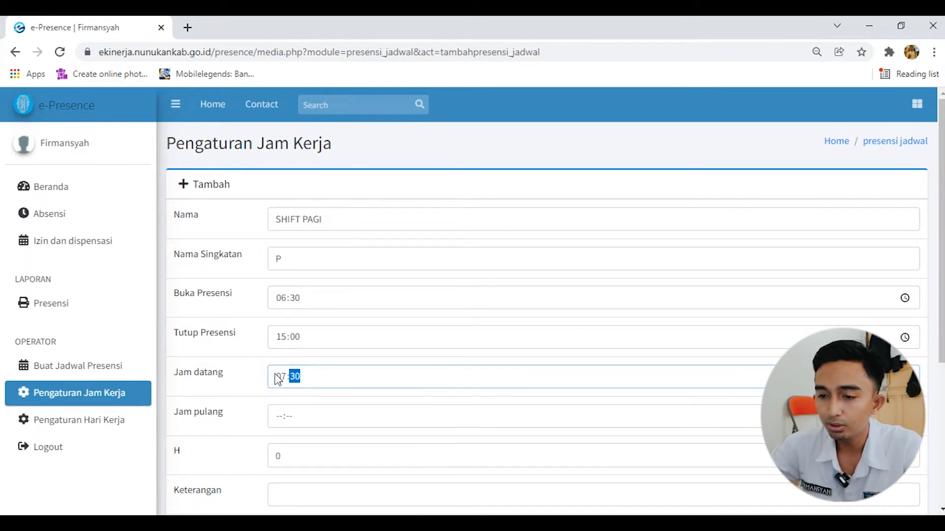
click(282, 423)
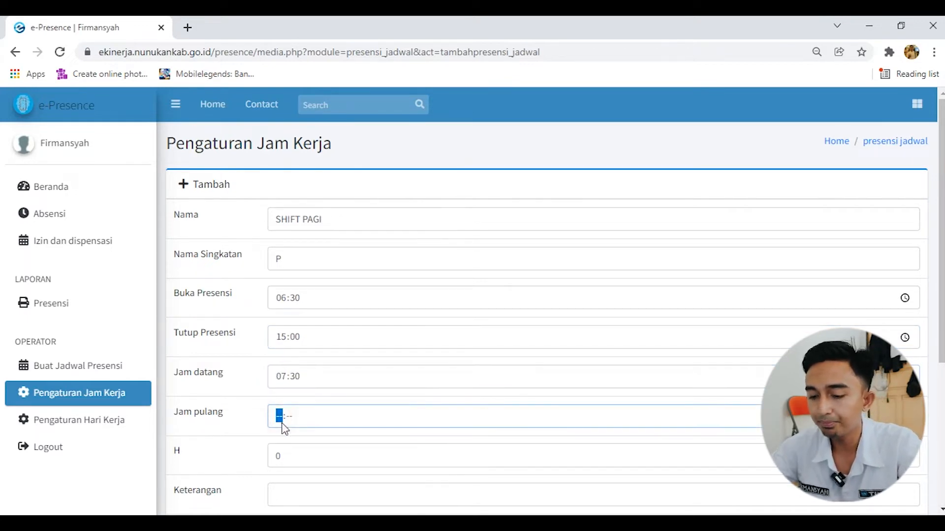
text(1400)
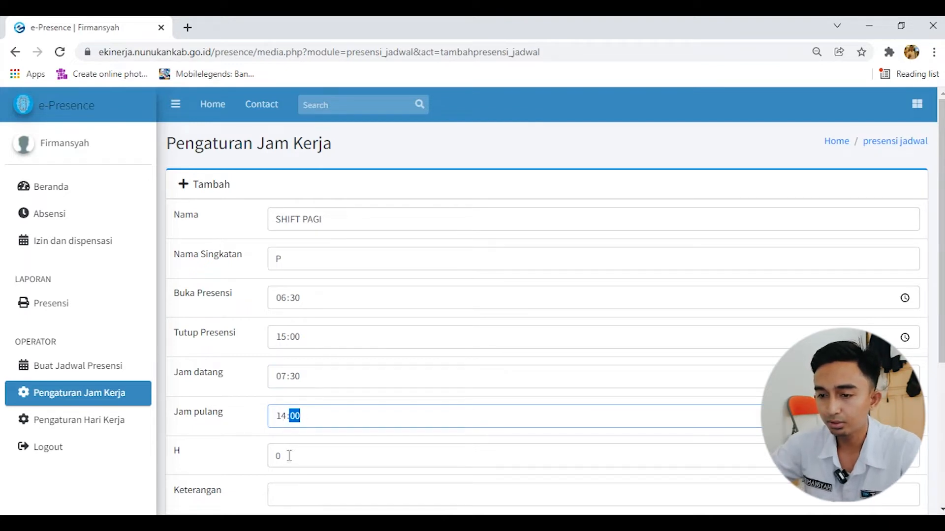
click(285, 338)
Enter SHIFT PAGI as the Keterangan and save the morning shift entry
click(302, 465)
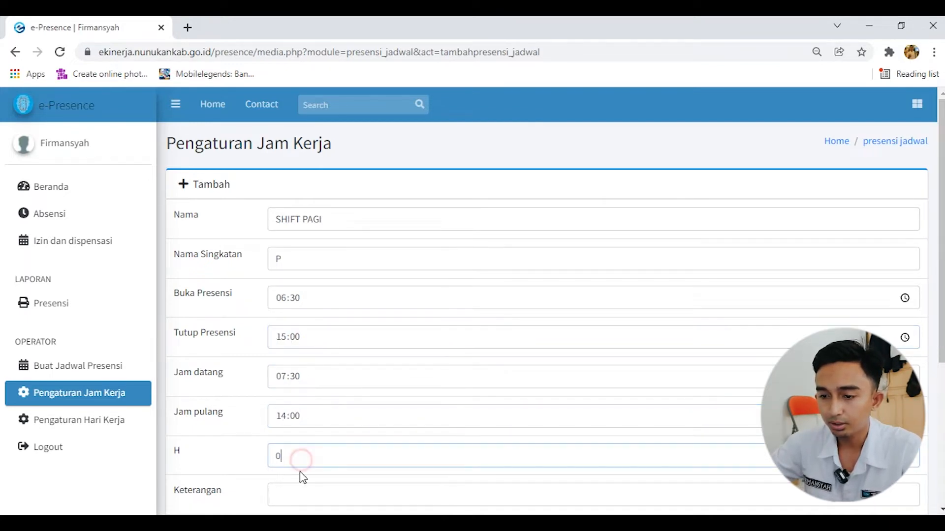
scroll(302, 465, down, 3)
click(309, 353)
text(SG)
key(BackSpace)
text(HIFT PAGI)
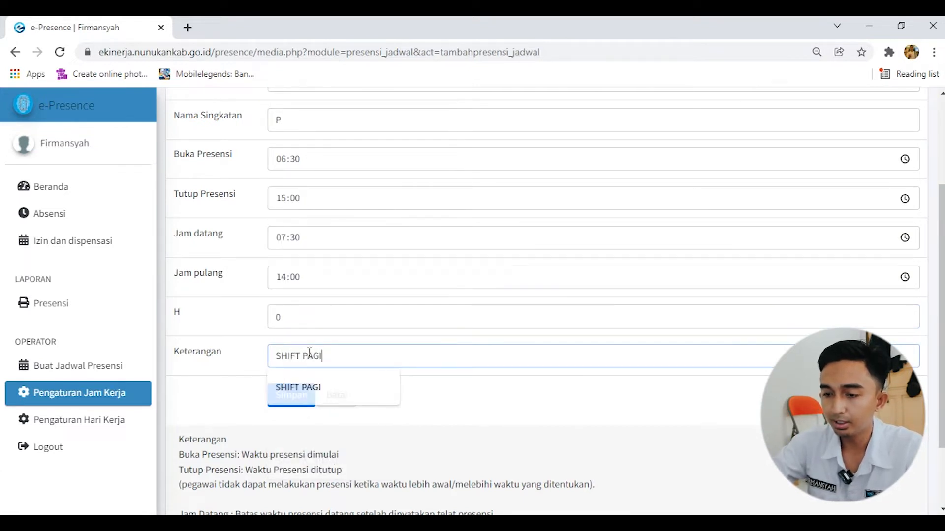
click(297, 402)
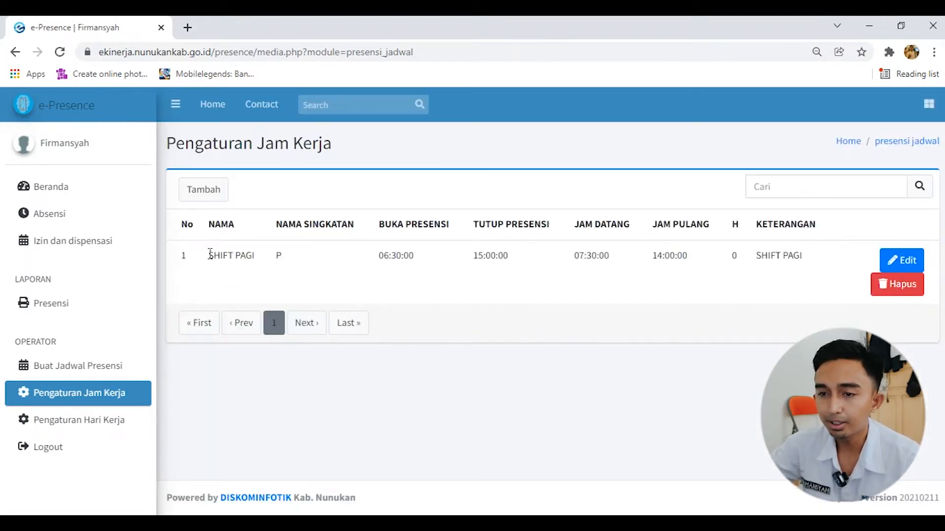
Start another work-hours entry with Nama SHIFT SIANG and Nama Singkatan S
click(205, 191)
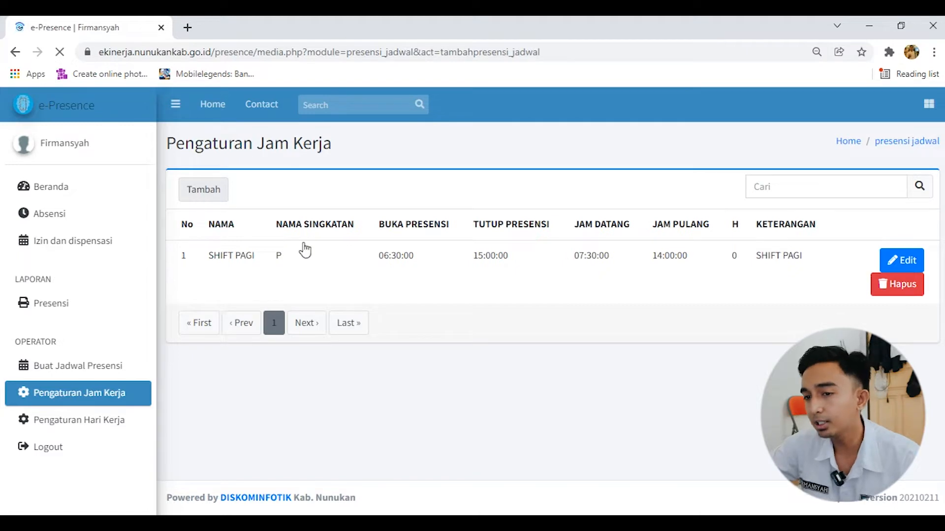
click(337, 220)
text(SHIFT SIANG)
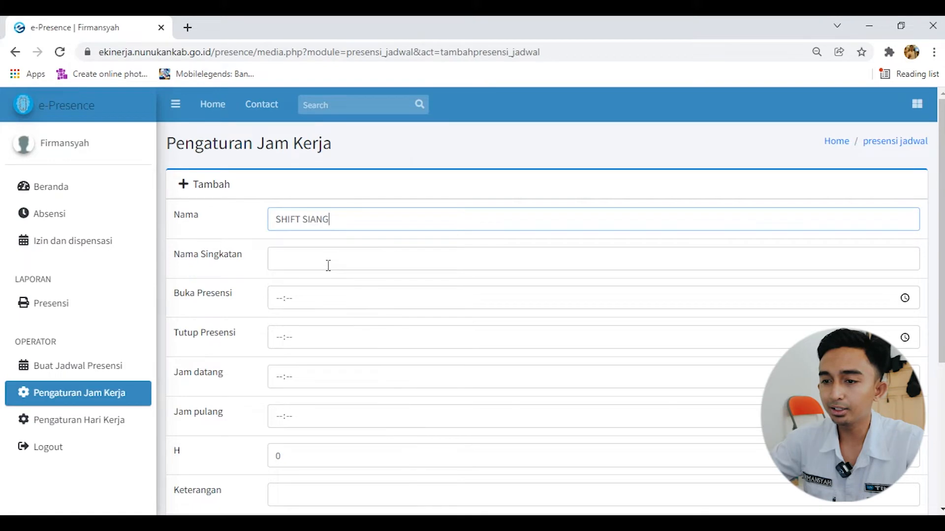
click(329, 262)
Set the SHIFT SIANG attendance window to Buka Presensi 14:00 and Tutup Presensi 21:00
click(345, 313)
click(346, 300)
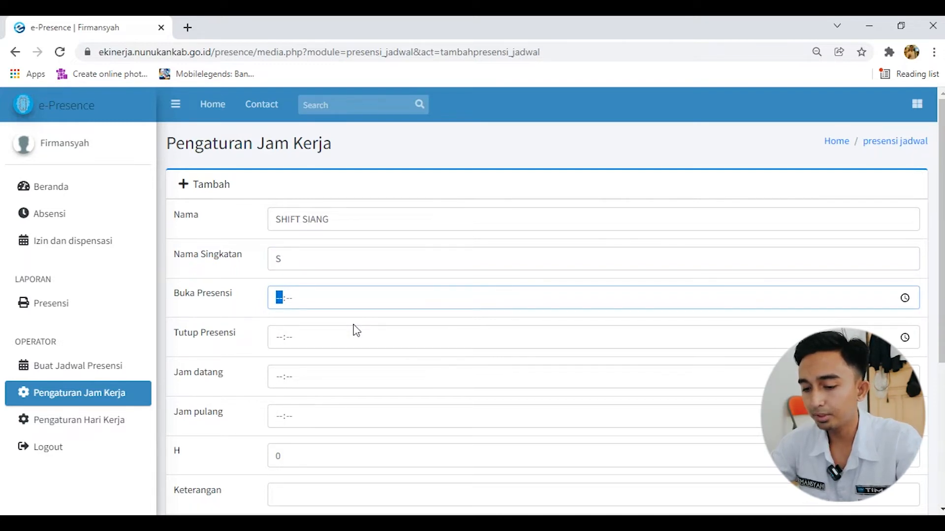
text(14:00)
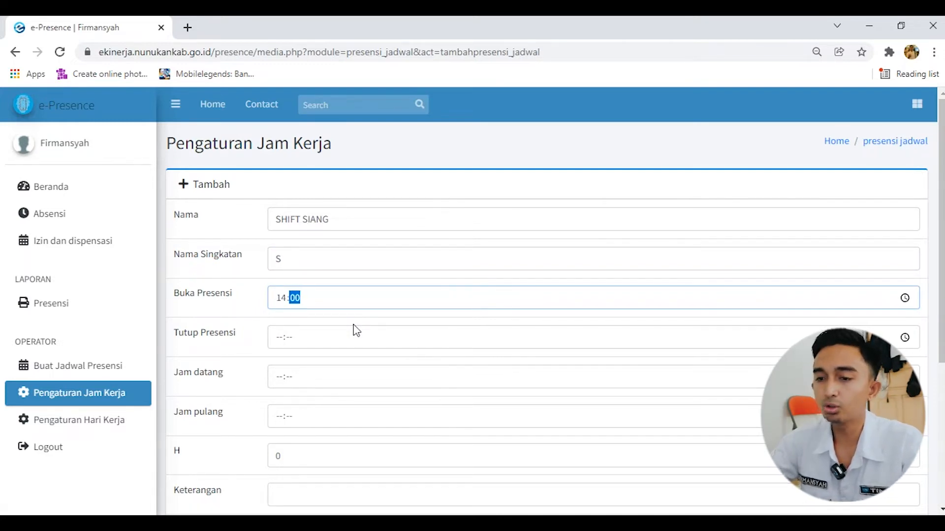
click(278, 337)
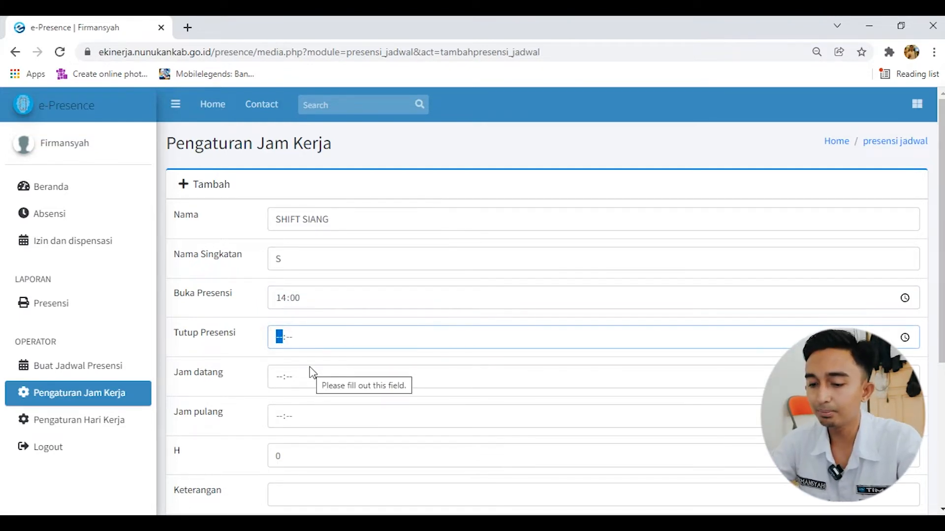
text(21:00)
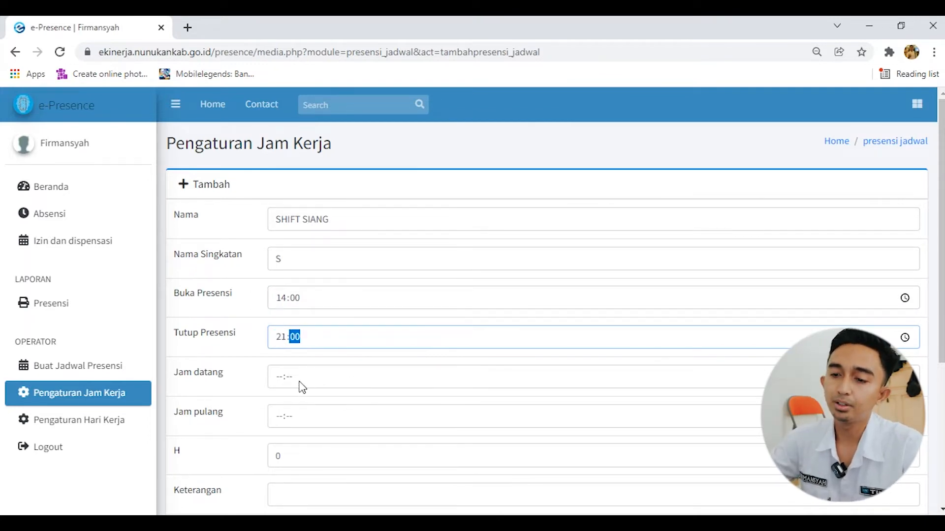
Set Jam datang to 14:00 and Jam pulang to 20:00 for SHIFT SIANG
click(279, 377)
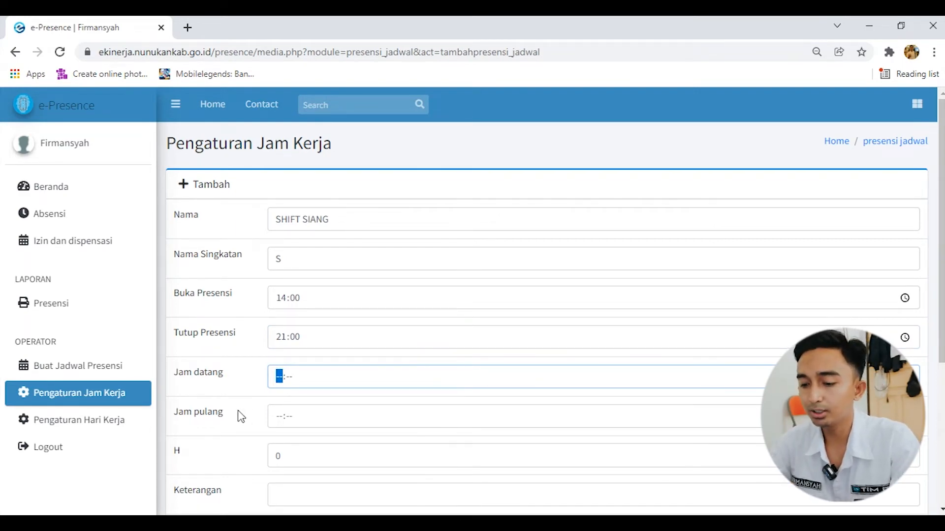
text(1400)
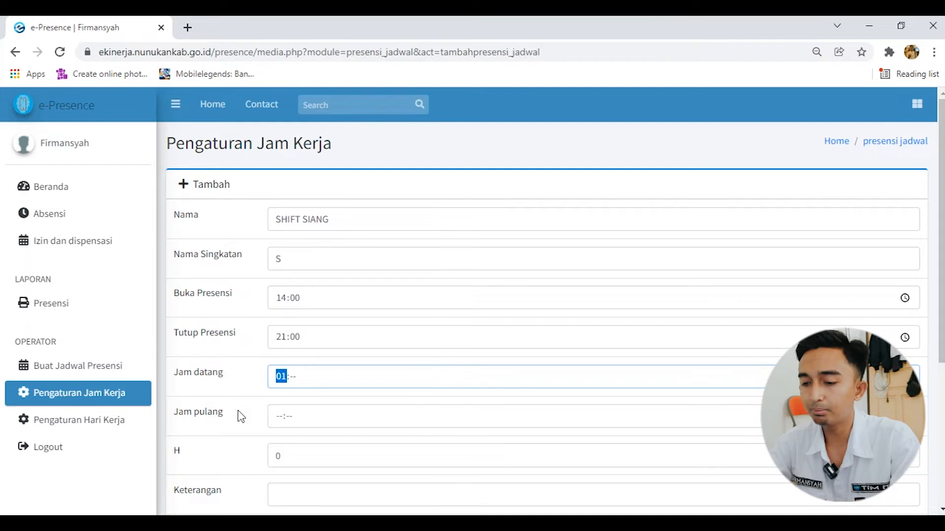
click(279, 421)
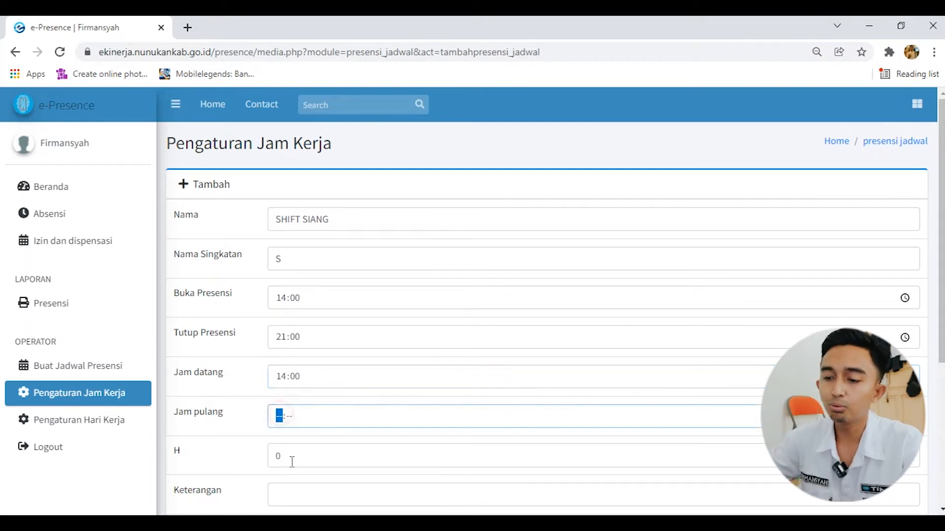
text(08:--)
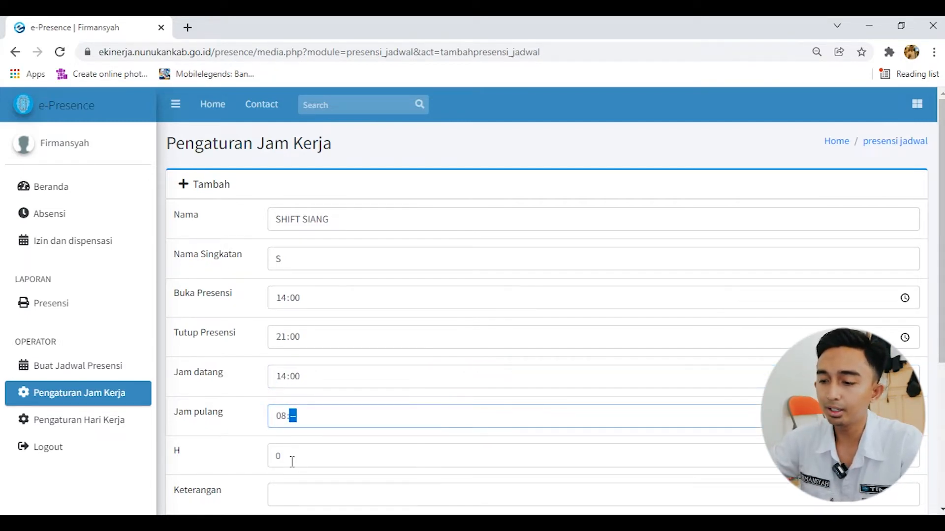
click(284, 417)
text(20:00)
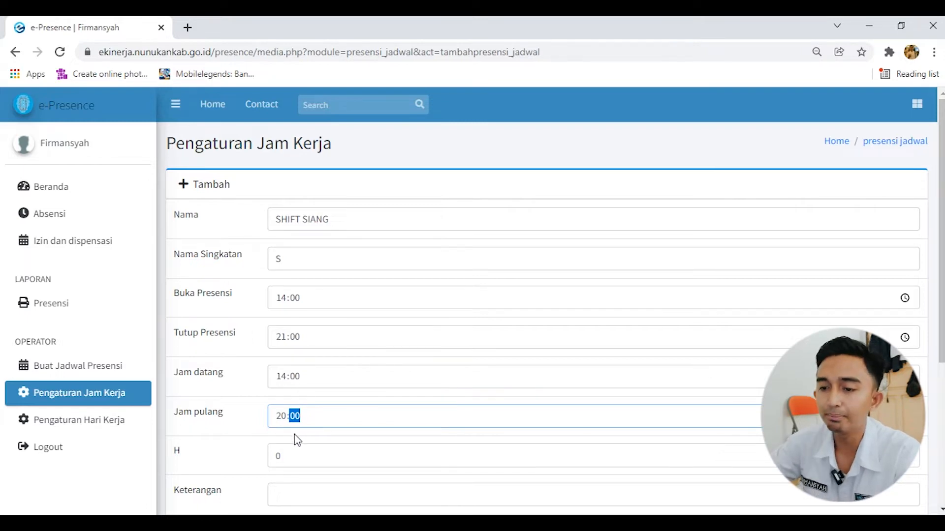
Enter SHIFT SIANG as the Keterangan and save the afternoon shift entry
scroll(310, 457, down, 3)
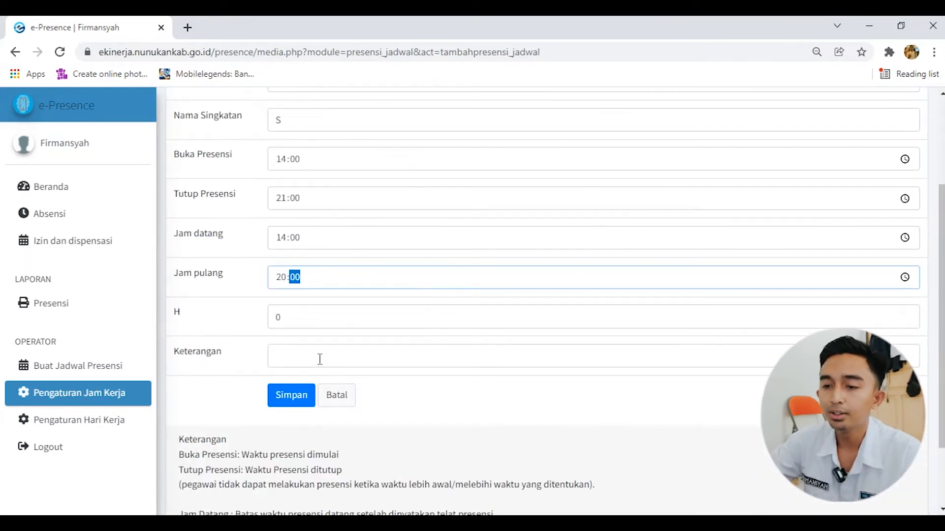
click(318, 352)
text(SHIFT SIAN)
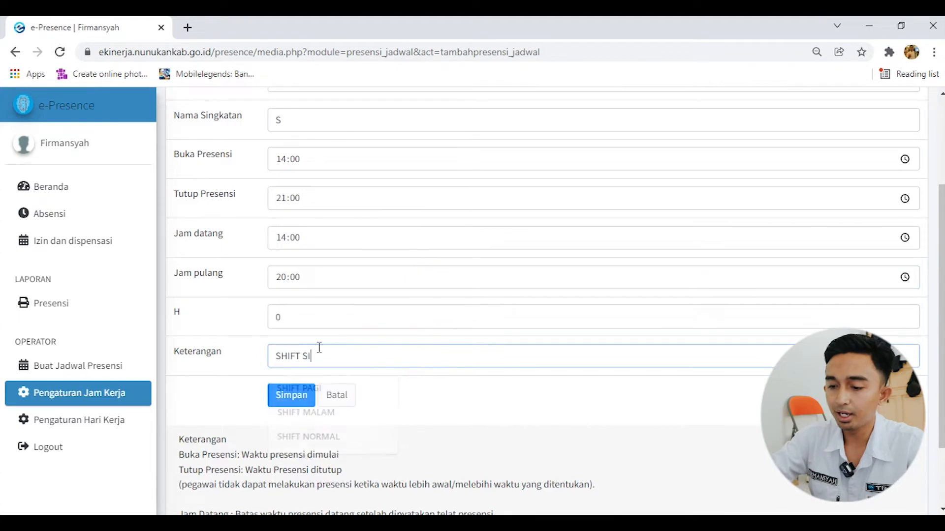
click(302, 395)
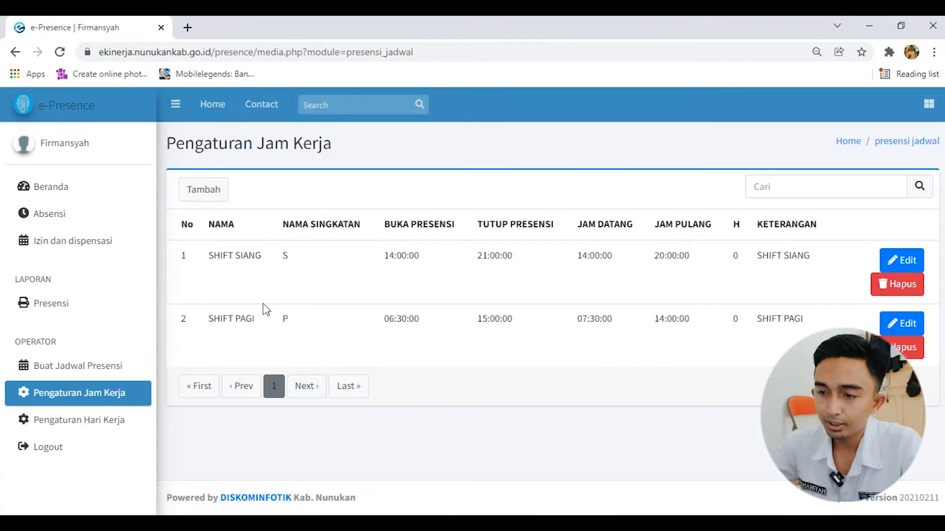
Start a third work-hours entry with Nama SHIFT MALAM and Nama Singkatan M
click(202, 190)
click(347, 220)
text(SHIFT MALAM)
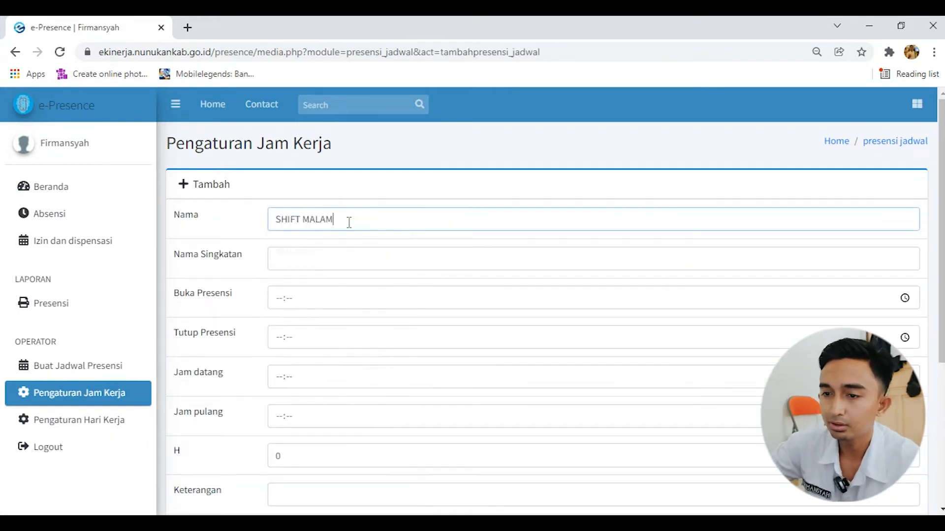
click(332, 255)
text(M)
Set the SHIFT MALAM attendance window to Buka Presensi 06:30 and Tutup Presensi 23:59
click(313, 300)
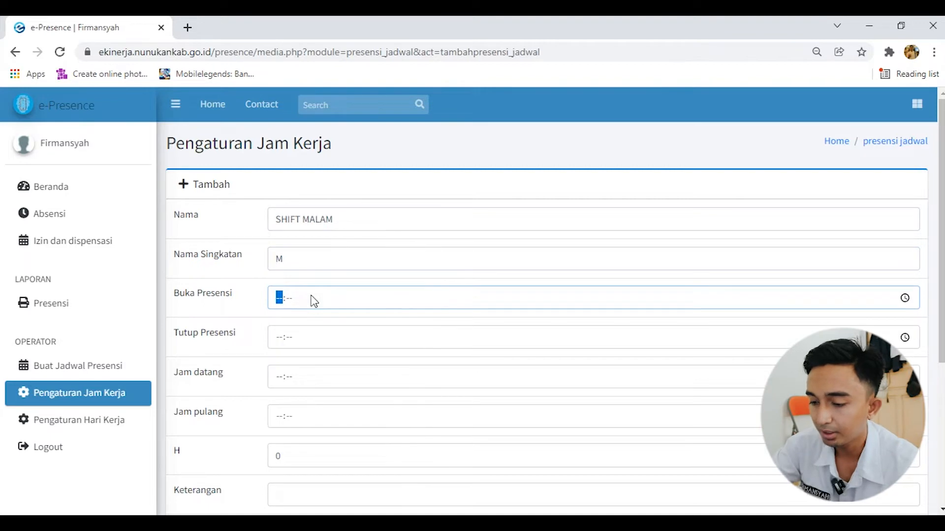
text(06:30)
click(301, 346)
text(23:59)
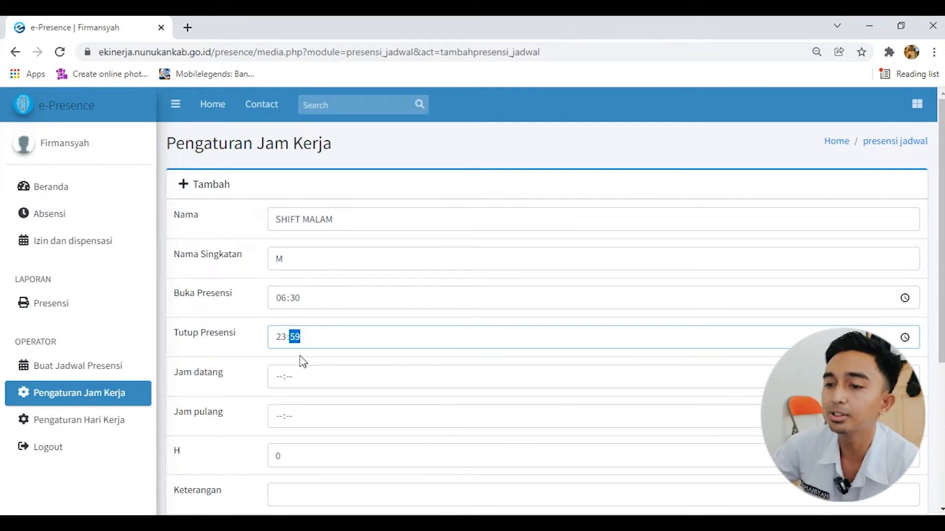
Set Jam datang to 21:00 and Jam pulang to 07:00 for SHIFT MALAM
click(291, 379)
click(279, 378)
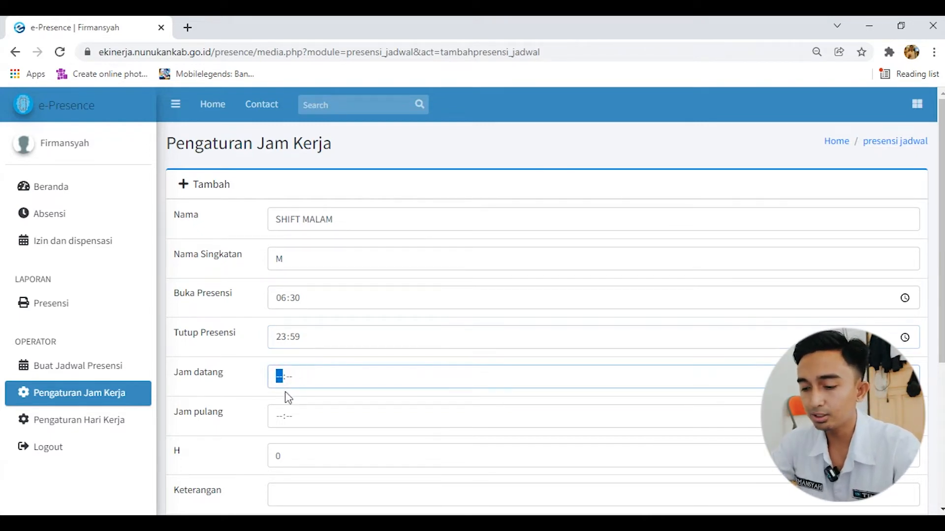
text(21:00)
click(280, 416)
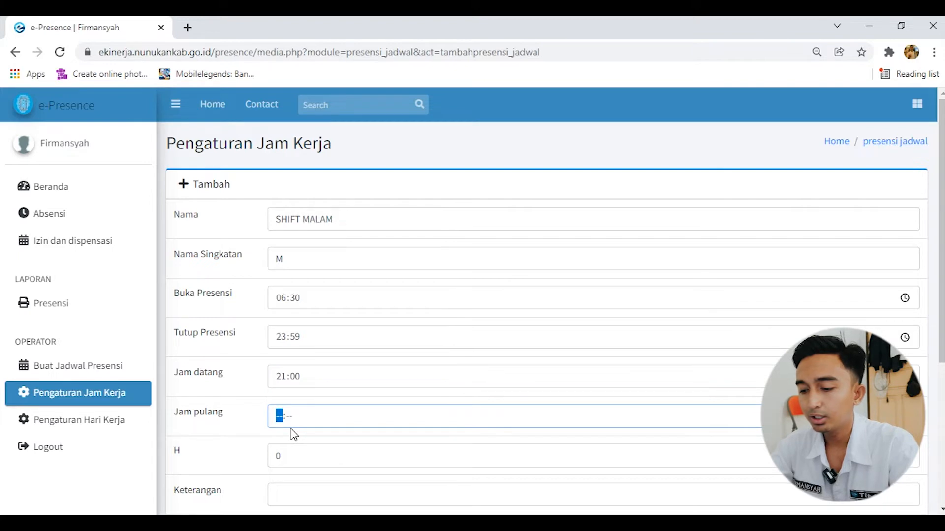
text(0700)
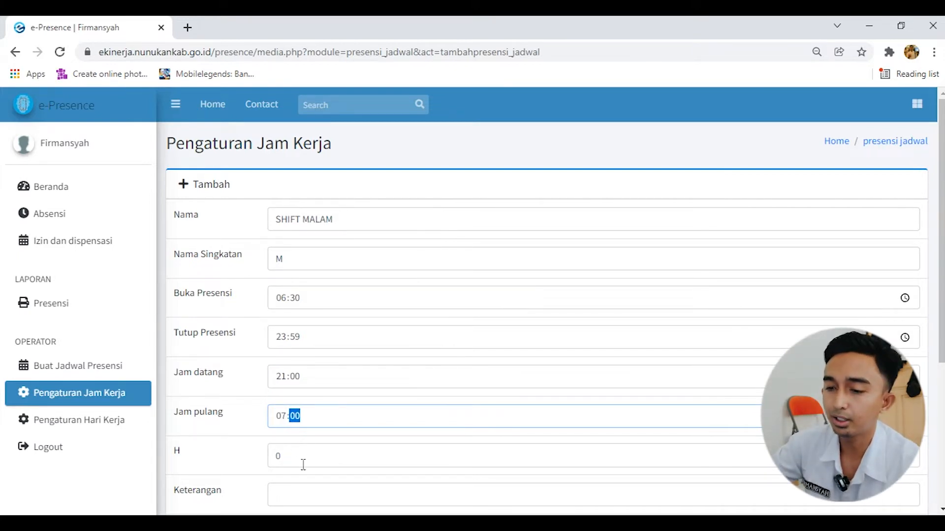
Set the H value of the SHIFT MALAM work-hours entry to 1
click(309, 435)
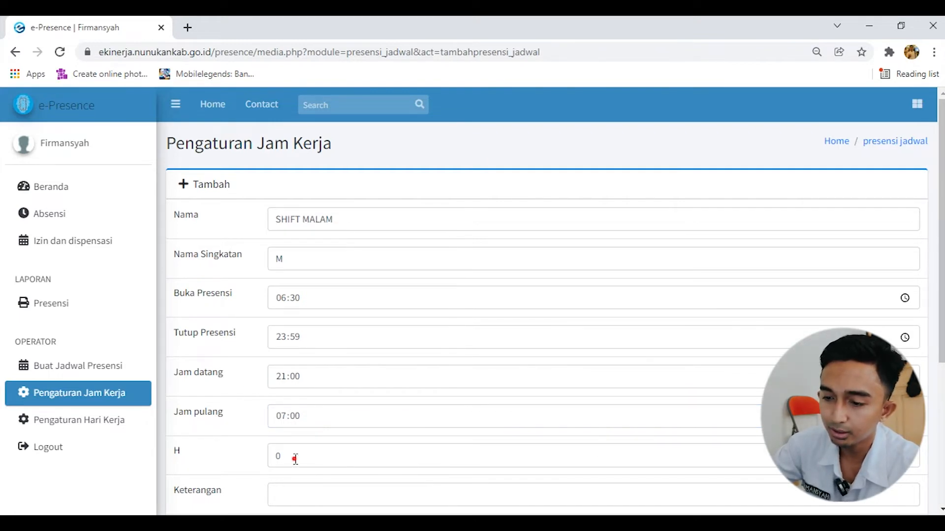
drag(295, 459, 267, 459)
text(1)
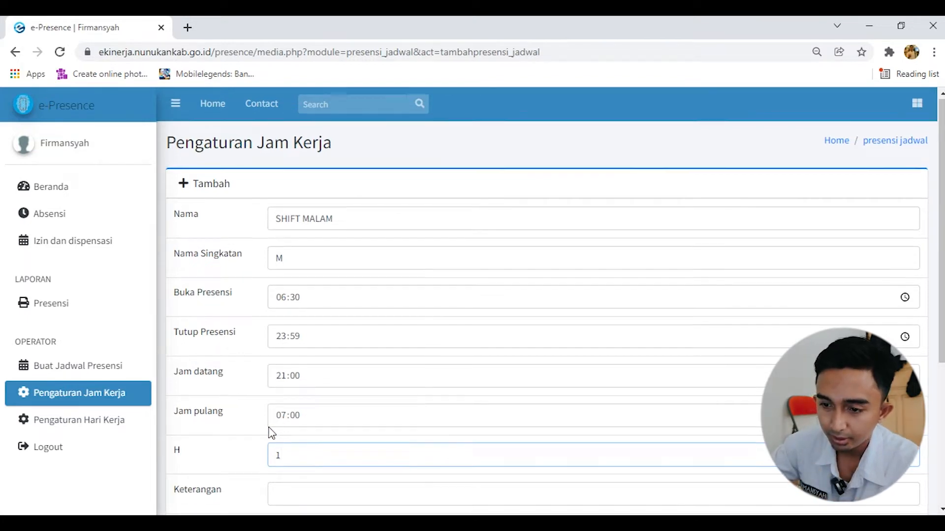
Enter SHIFT MALAM as the Keterangan and save the night shift entry
scroll(268, 423, down, 1)
click(260, 393)
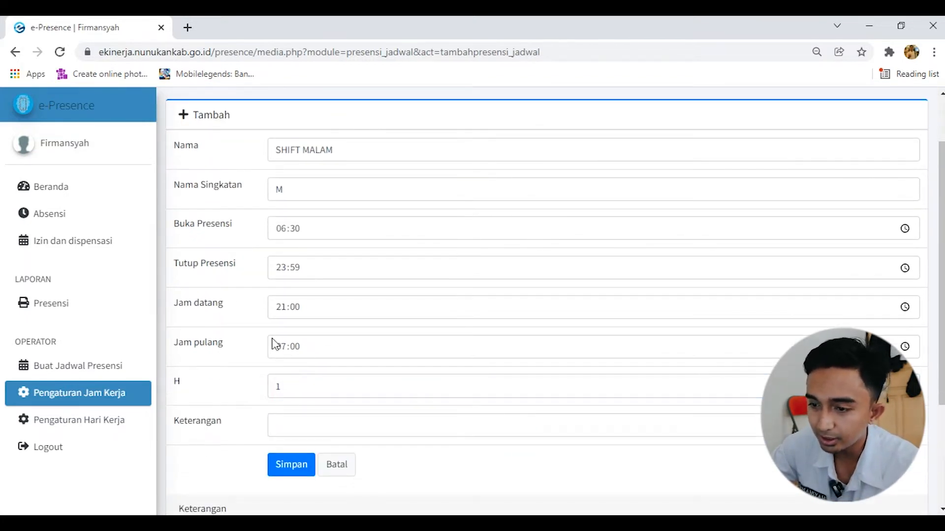
click(303, 426)
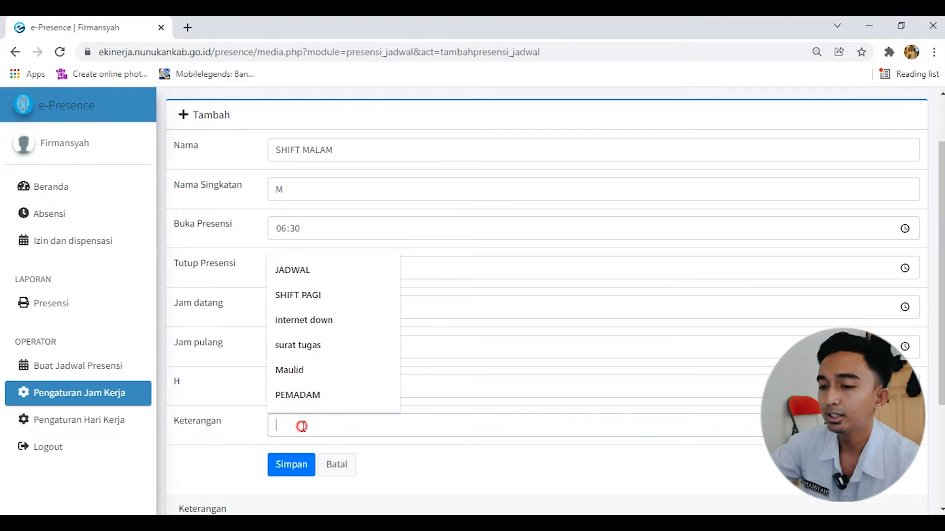
text(SHIFT MALAM)
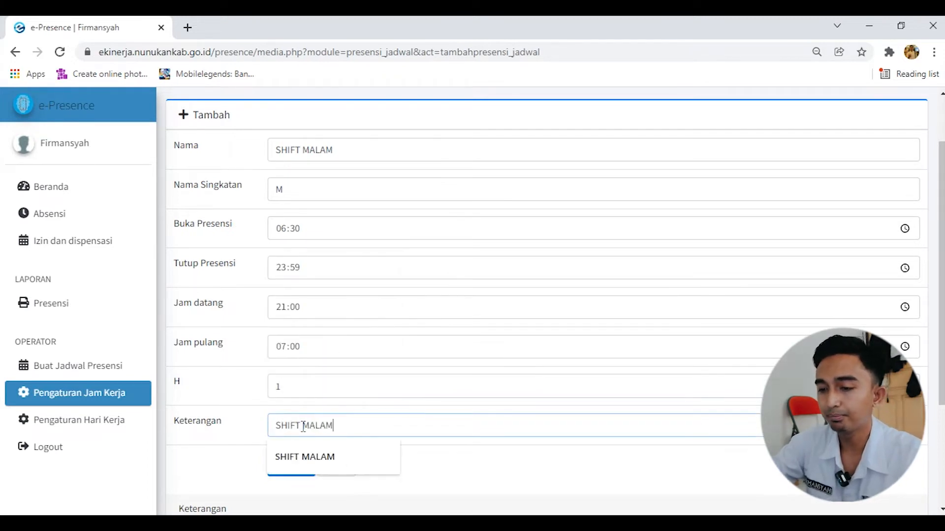
click(298, 466)
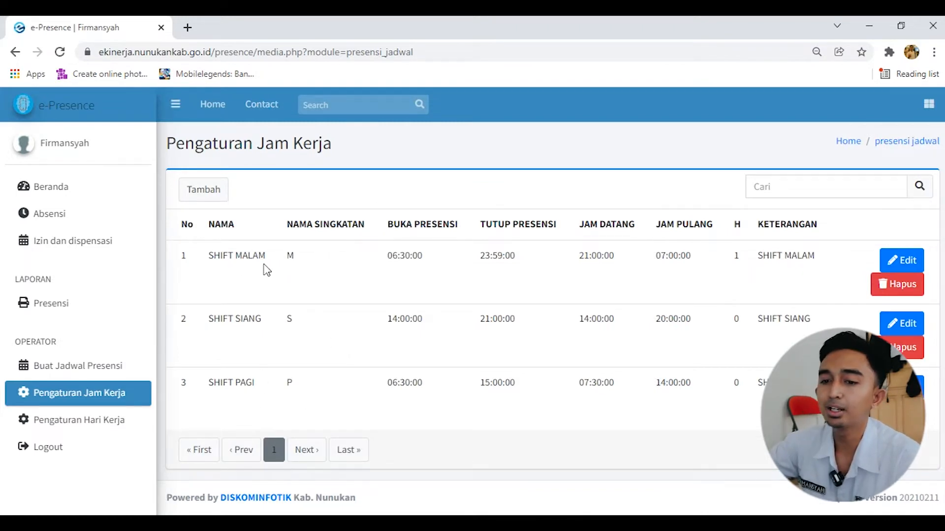
Open Buat Jadwal Presensi and add the last employee in the Nama list to the December 2021 schedule
click(92, 375)
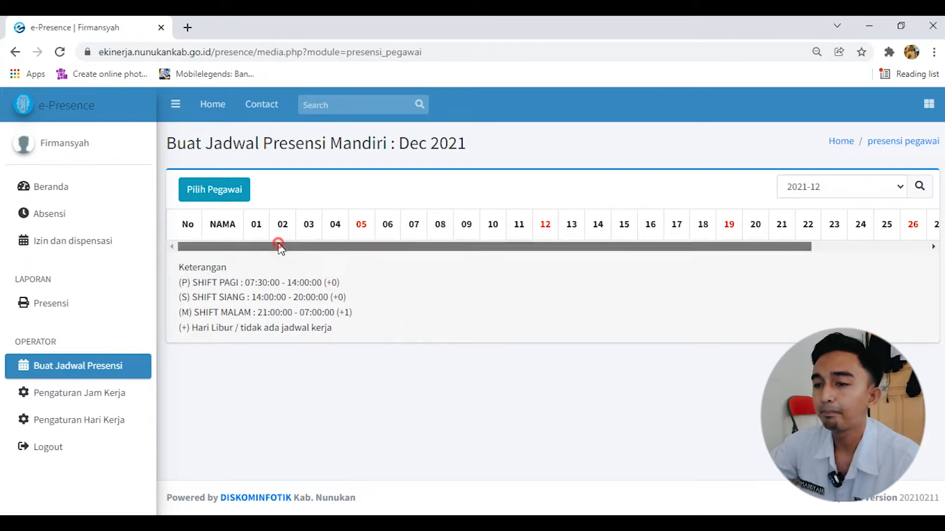
click(236, 190)
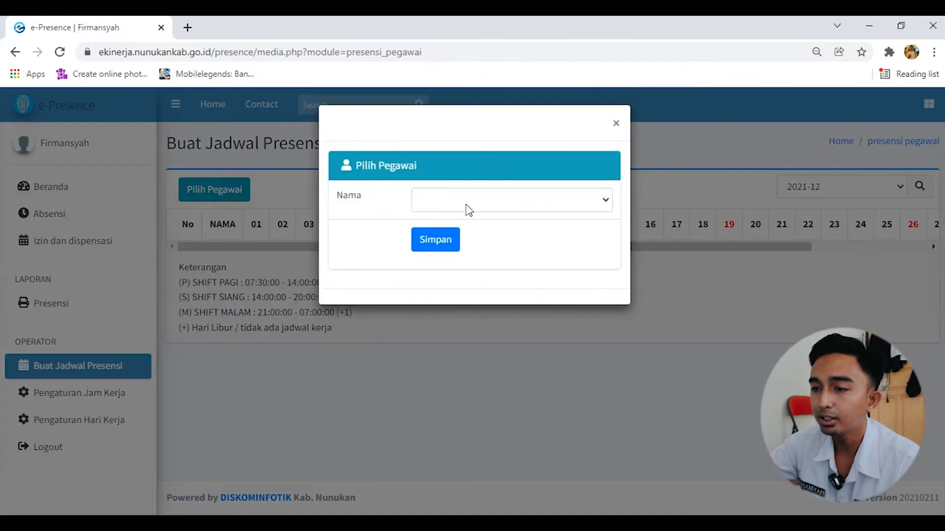
click(469, 199)
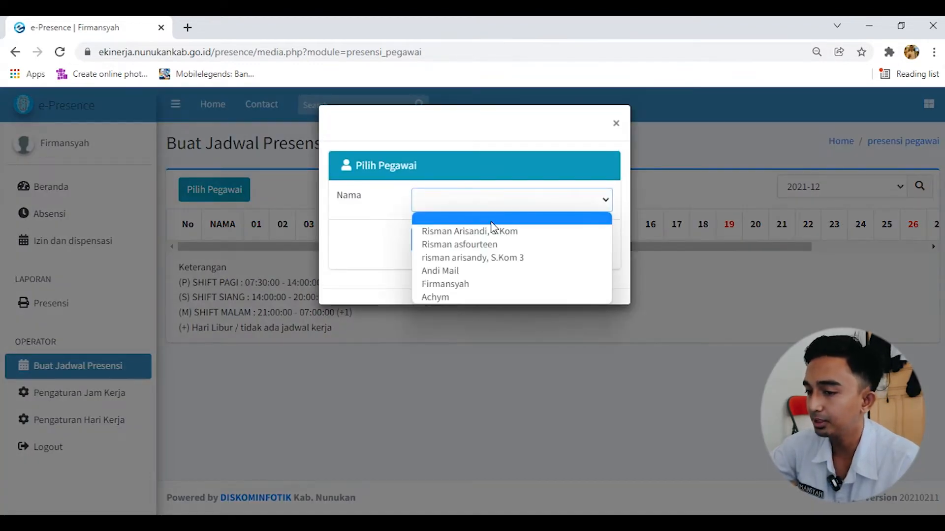
click(477, 297)
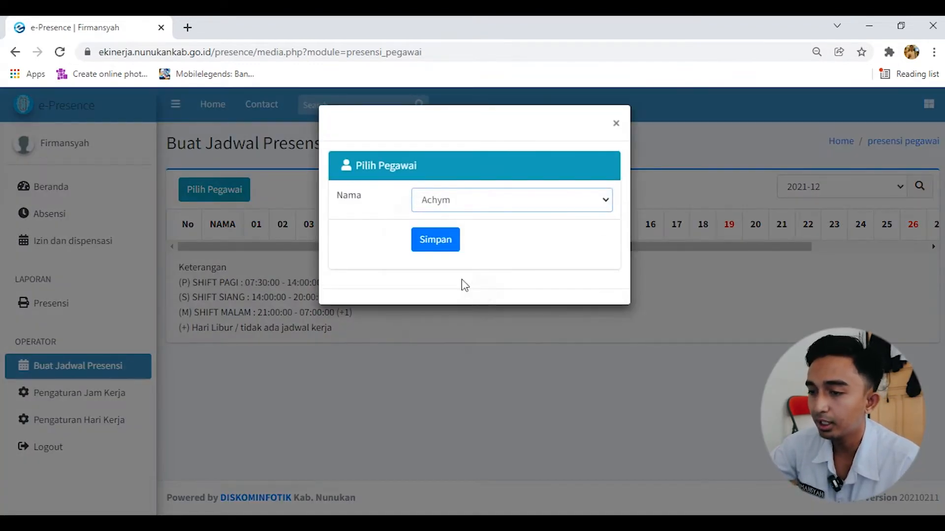
click(442, 239)
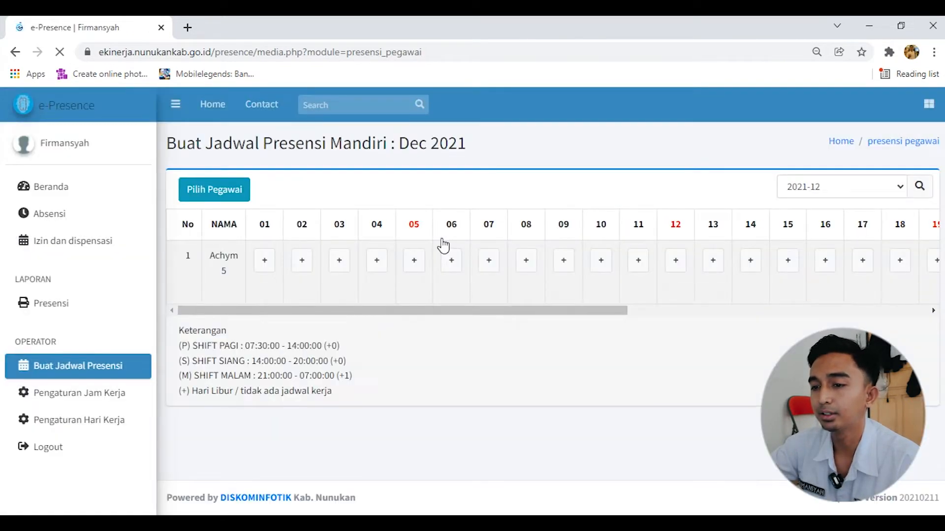
Assign SHIFT PAGI to the employee for 2021-12-01 and save it
drag(440, 315, 319, 312)
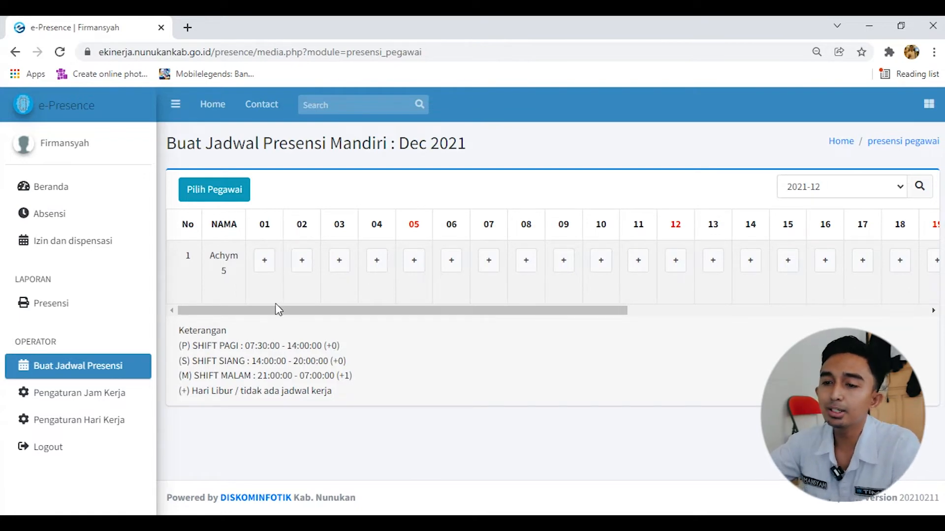
click(265, 261)
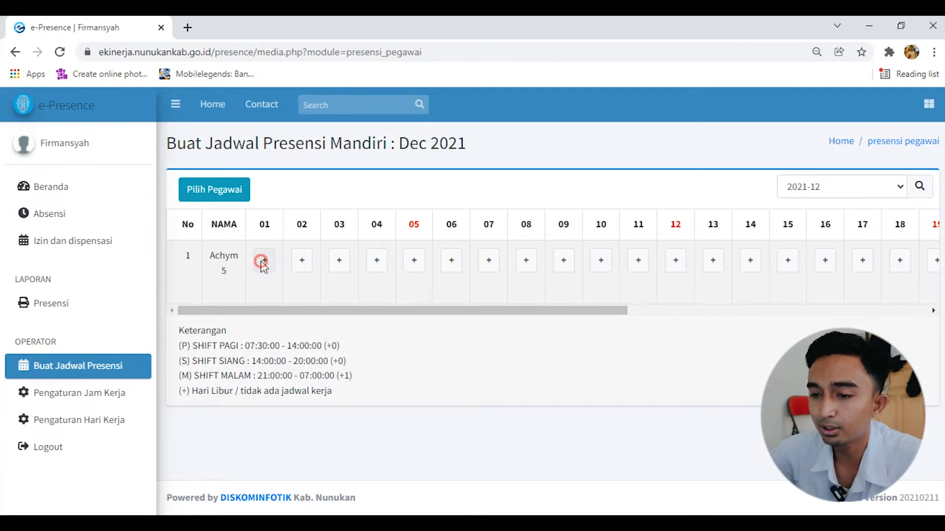
click(446, 277)
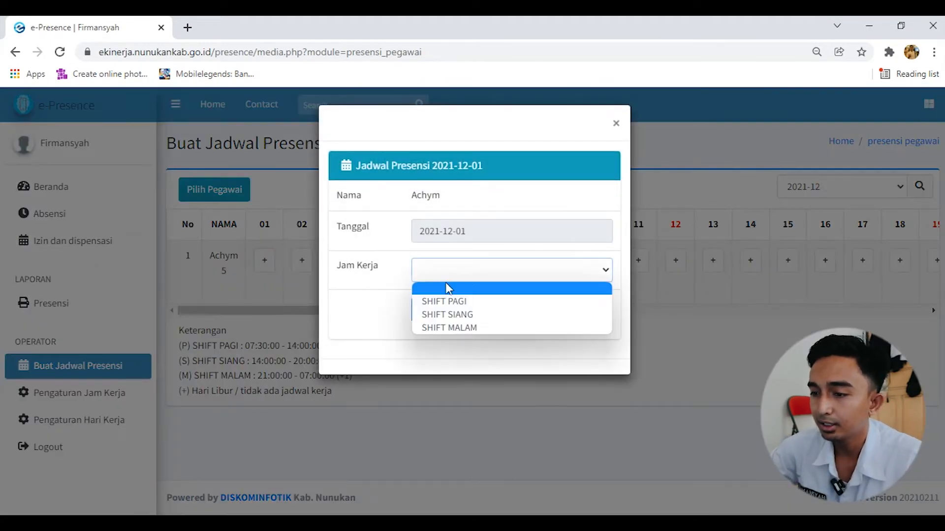
click(448, 300)
click(445, 311)
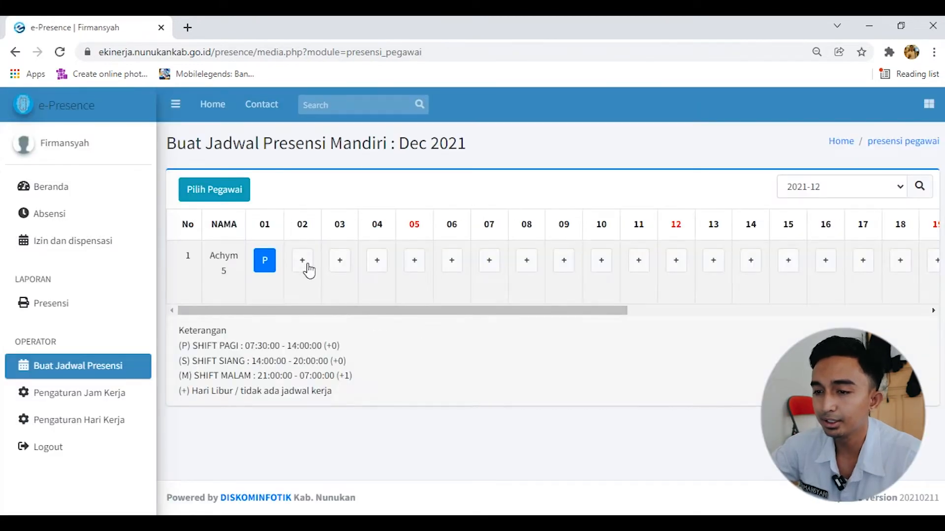
Assign SHIFT SIANG to the employee for 2021-12-02 and save it
click(306, 262)
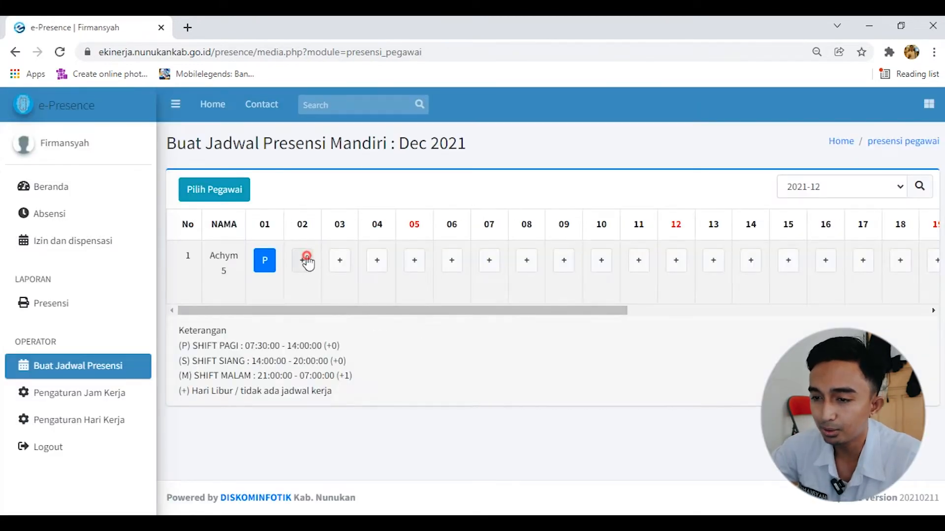
click(469, 270)
click(468, 314)
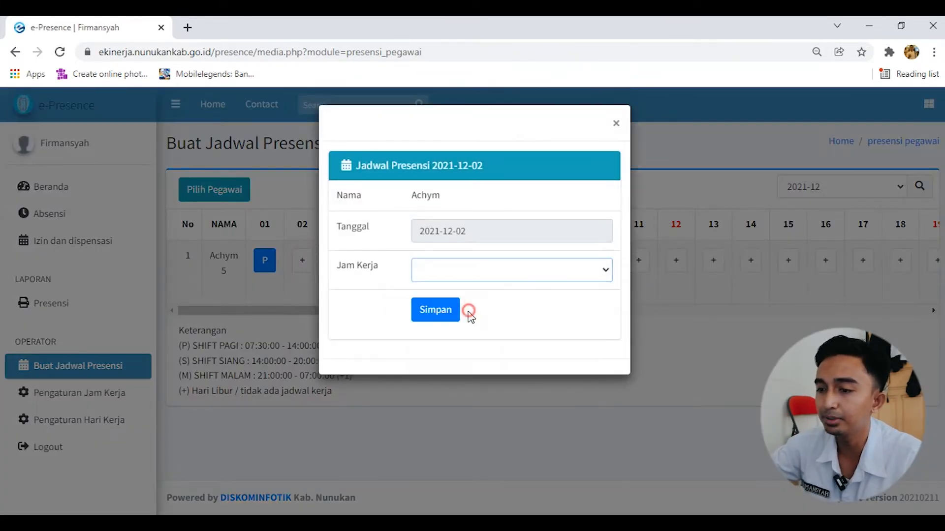
click(438, 310)
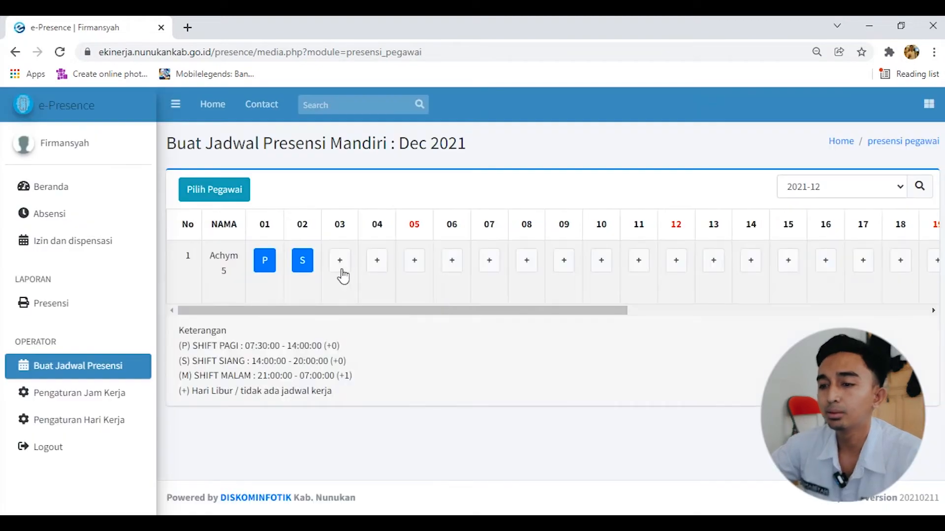
Assign SHIFT MALAM to the employee for 2021-12-03 and save it
click(339, 260)
click(489, 275)
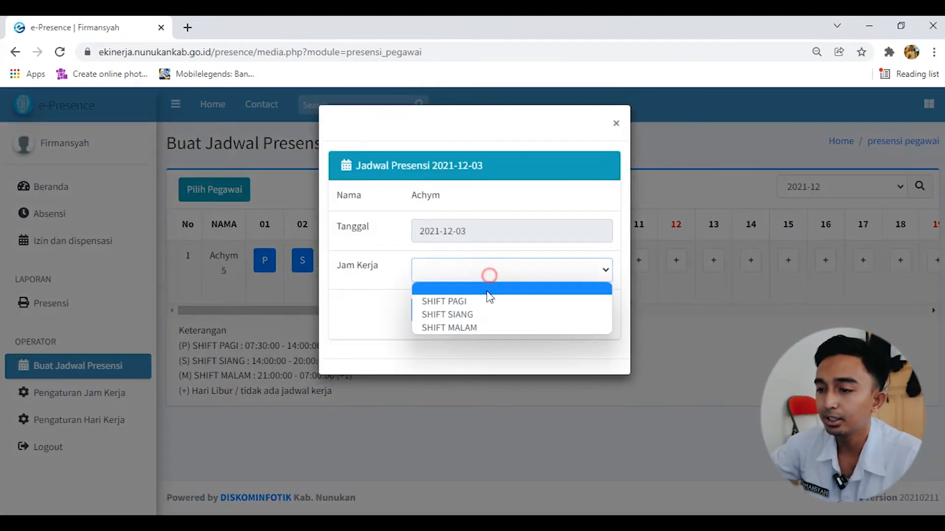
click(481, 329)
click(434, 314)
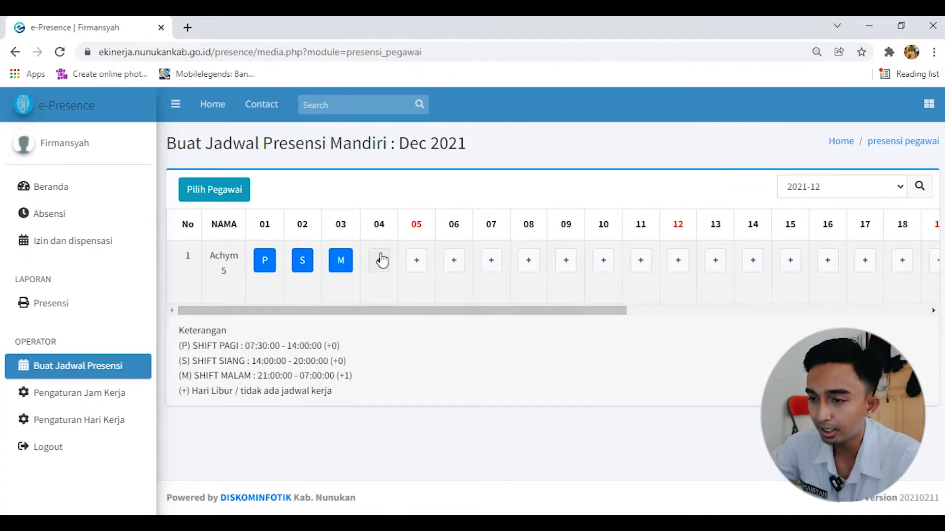
Leave 4 December unscheduled and assign SHIFT PAGI to the employee for 2021-12-05
click(418, 264)
click(480, 270)
click(482, 300)
click(433, 311)
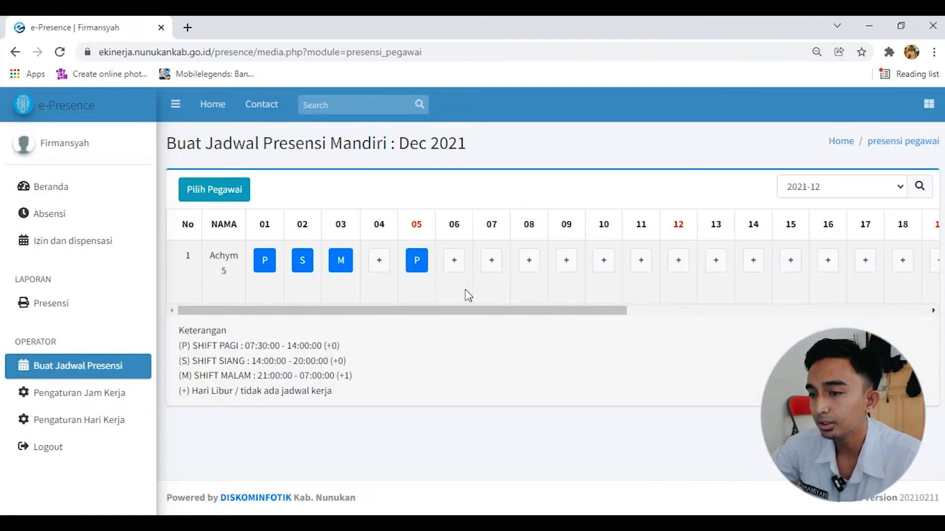
Assign SHIFT SIANG to the employee for 2021-12-06 and save it
click(454, 262)
click(464, 271)
click(461, 312)
click(446, 318)
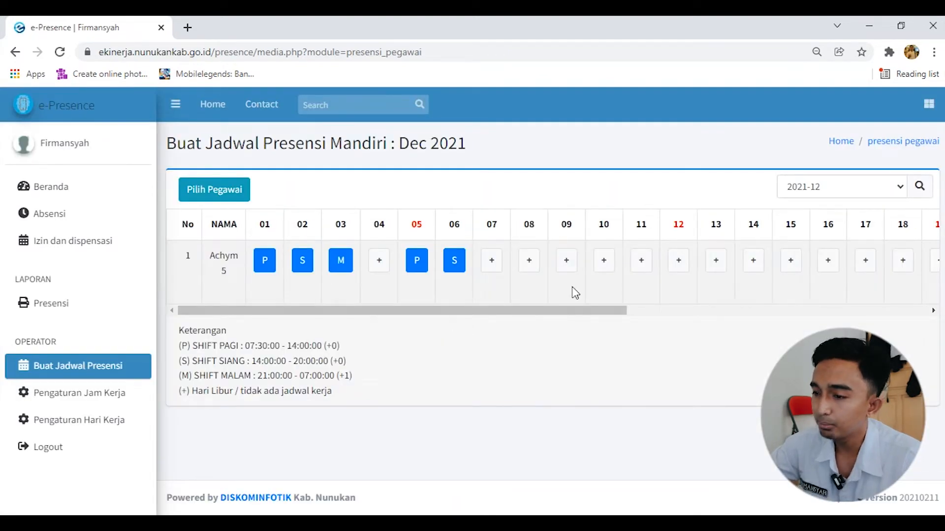
Change the employee's existing shift on 2021-12-01 to SHIFT SIANG and save it
drag(575, 311, 875, 279)
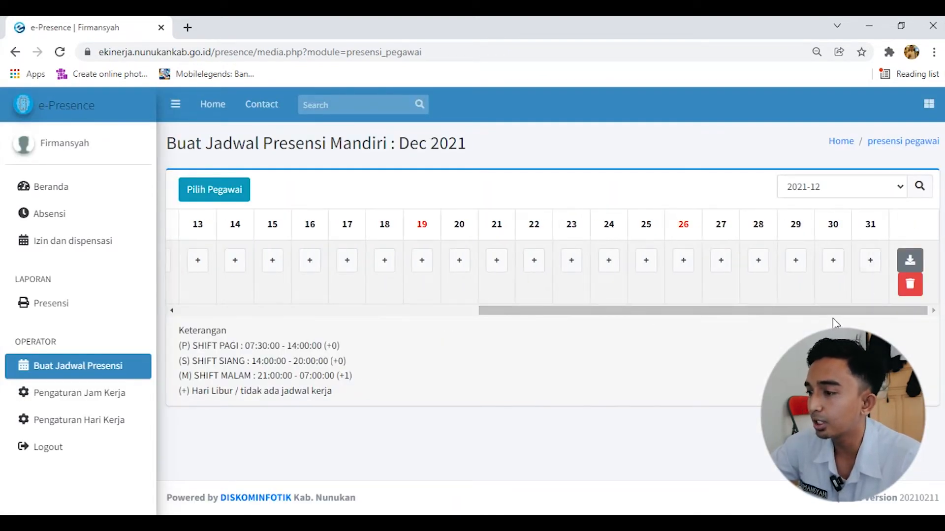
drag(835, 323, 347, 334)
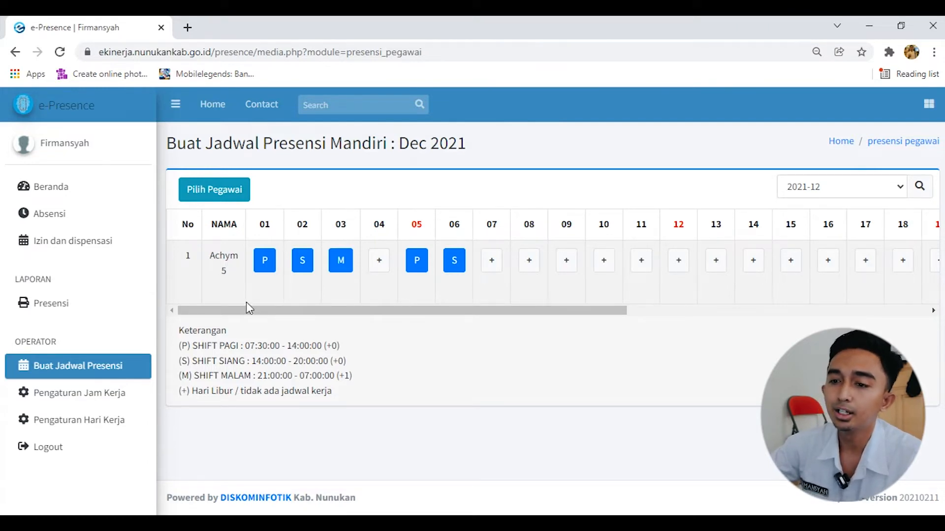
click(265, 270)
click(460, 275)
click(465, 316)
click(439, 315)
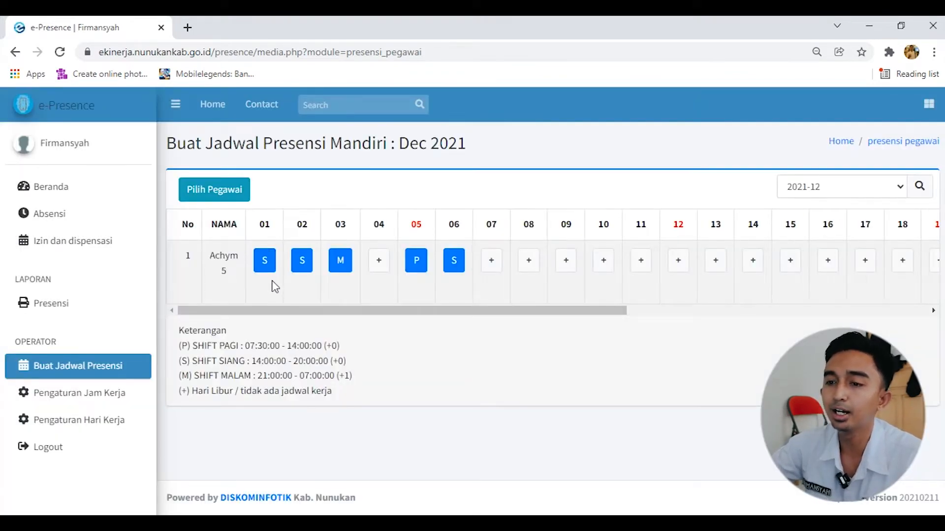
Change the employee's existing shift on 2021-12-02 to SHIFT MALAM and save it
click(302, 261)
click(458, 270)
click(458, 328)
click(433, 315)
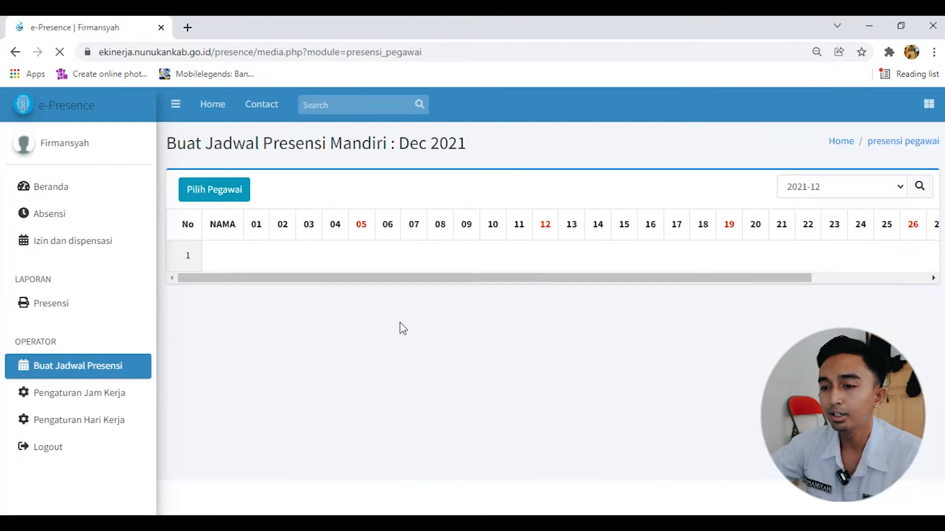
Switch the attendance schedule to the month 2022-01
drag(408, 311, 306, 318)
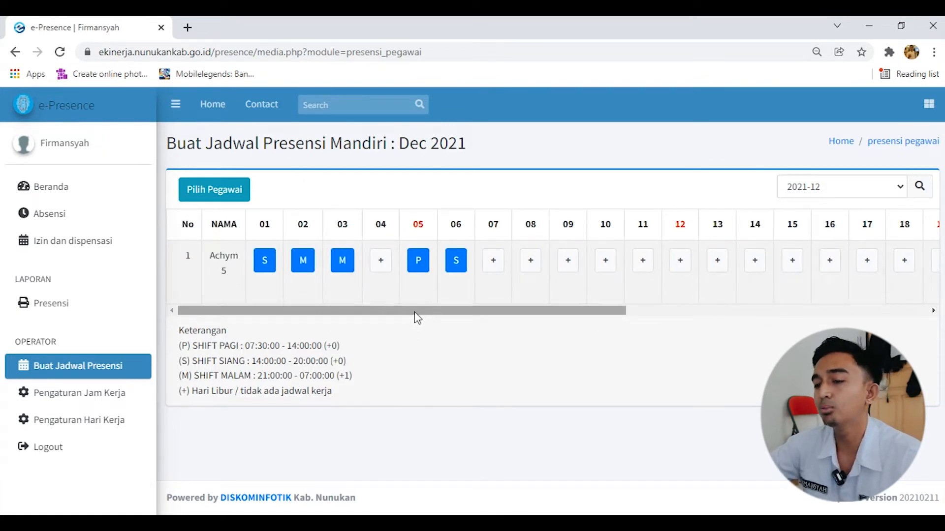
drag(418, 317, 390, 312)
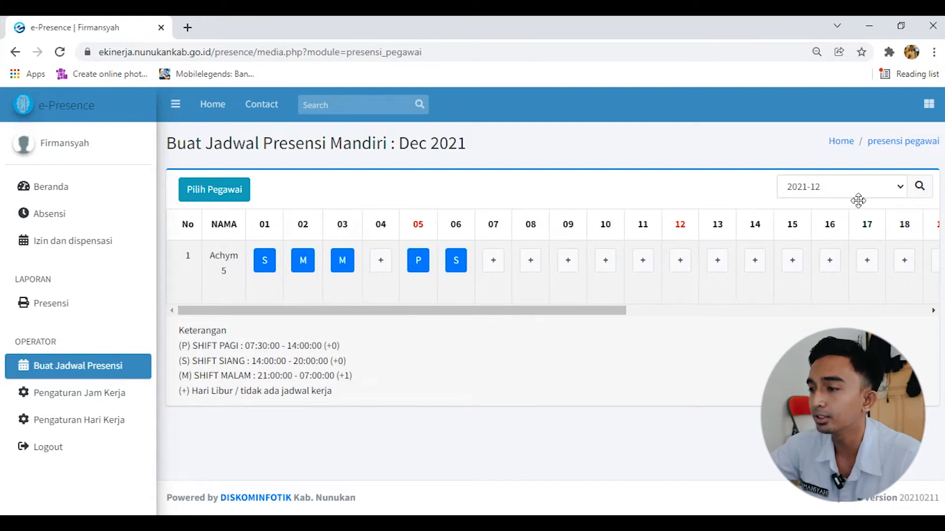
click(880, 191)
click(866, 312)
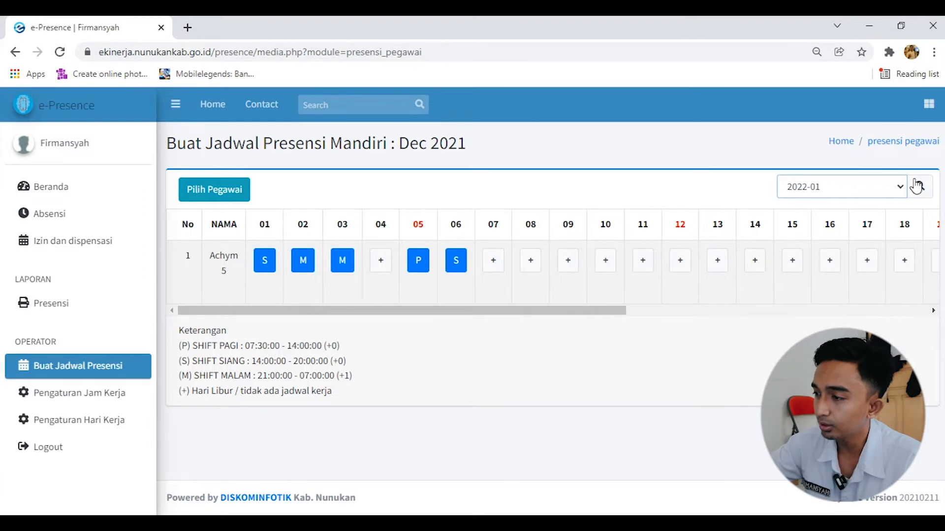
click(917, 187)
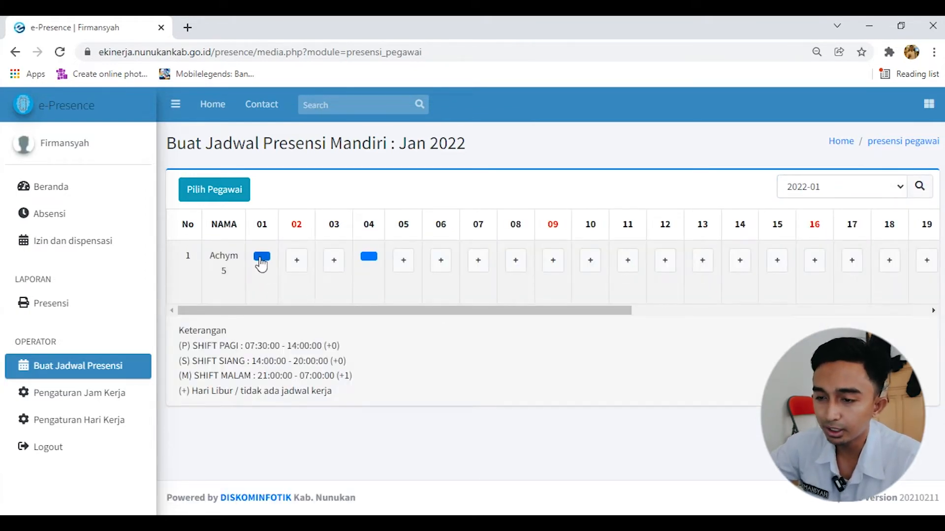
Set the employee's work hours for 2022-01-01 to SHIFT PAGI and save the entry
click(260, 261)
click(427, 277)
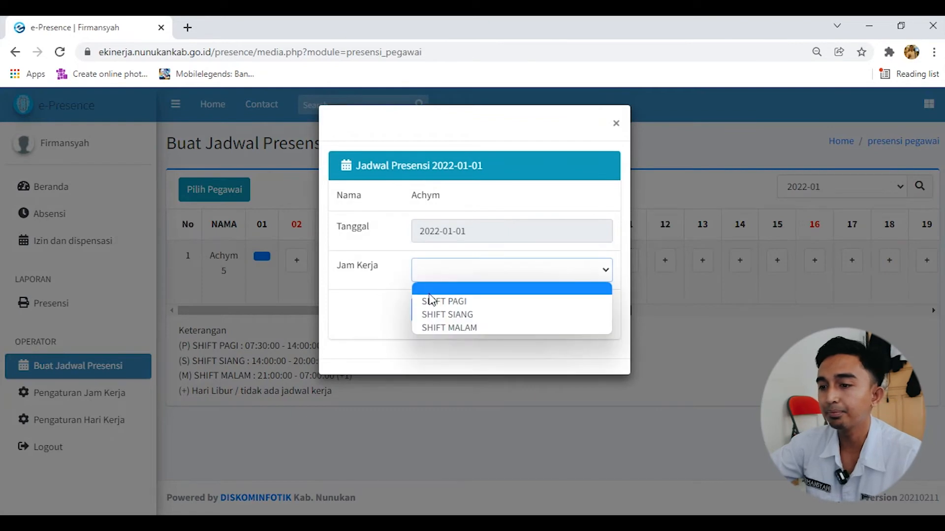
click(433, 301)
click(430, 314)
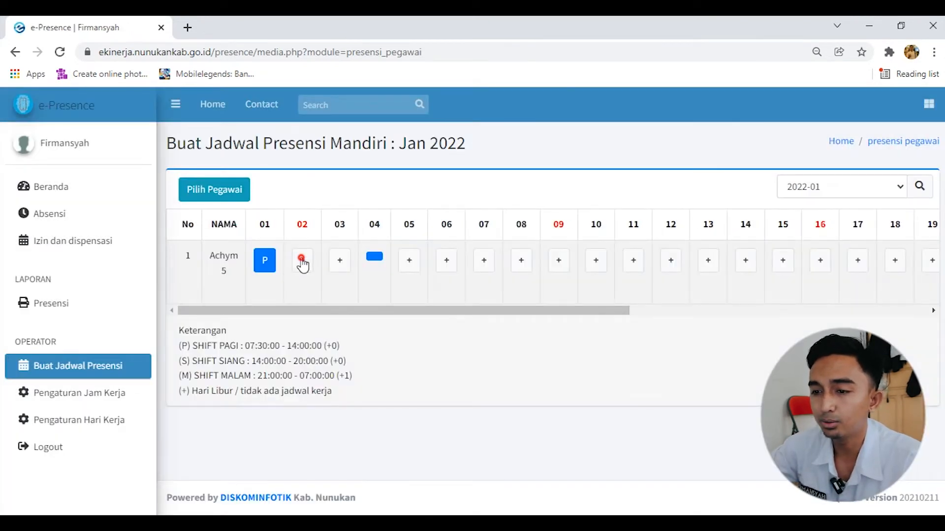
Assign SHIFT SIANG to the employee for 2022-01-02 and save it
click(302, 261)
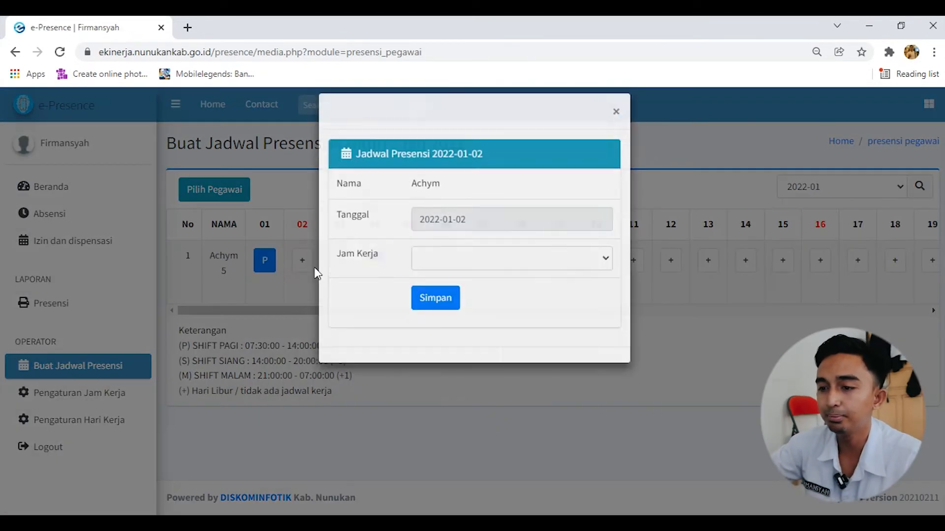
click(449, 269)
click(451, 312)
click(454, 318)
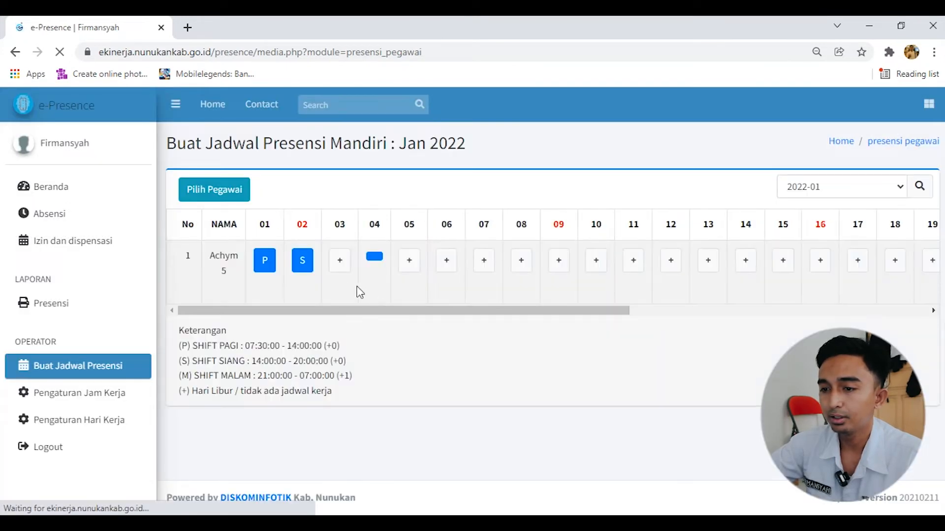
Assign SHIFT MALAM to the employee for 2022-01-03 and save the entry
click(344, 269)
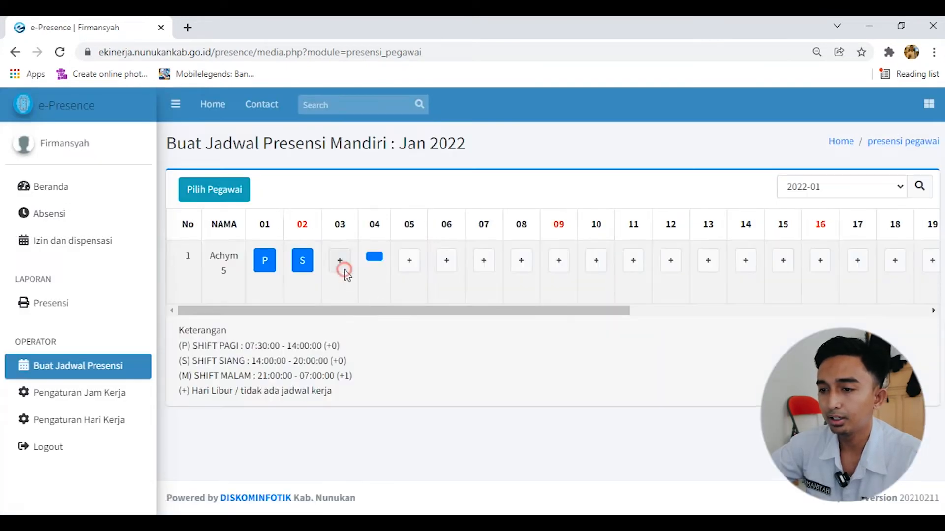
click(436, 274)
click(451, 326)
click(431, 313)
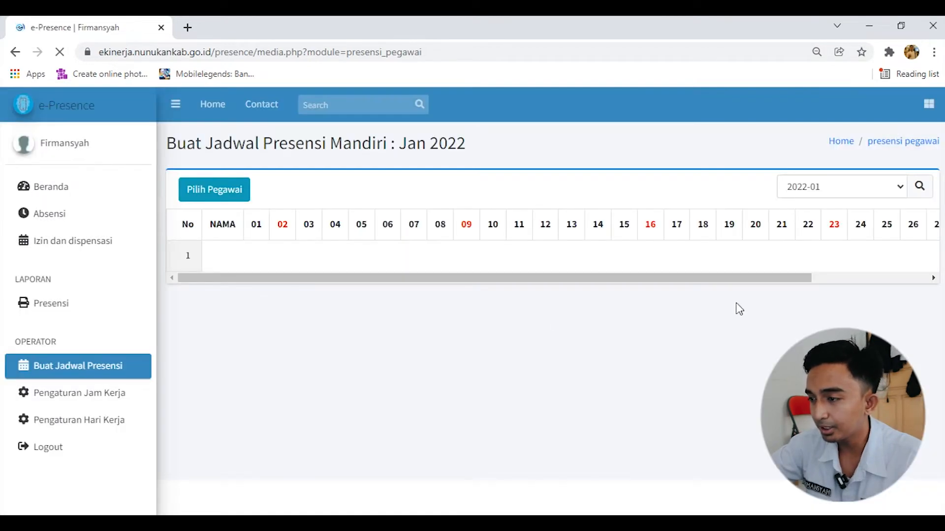
drag(619, 311, 316, 326)
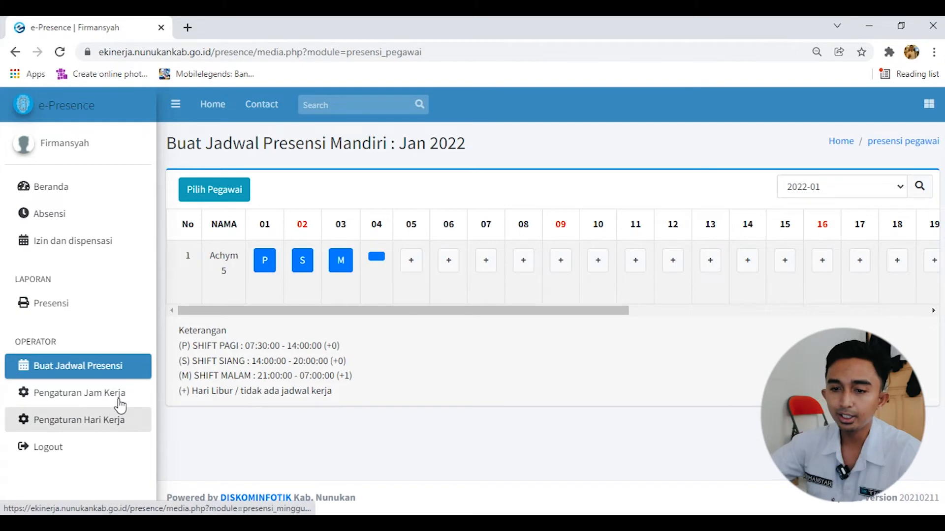
Start a new working hours entry in Pengaturan Jam Kerja with the name NORMAL and the abbreviation N
click(101, 399)
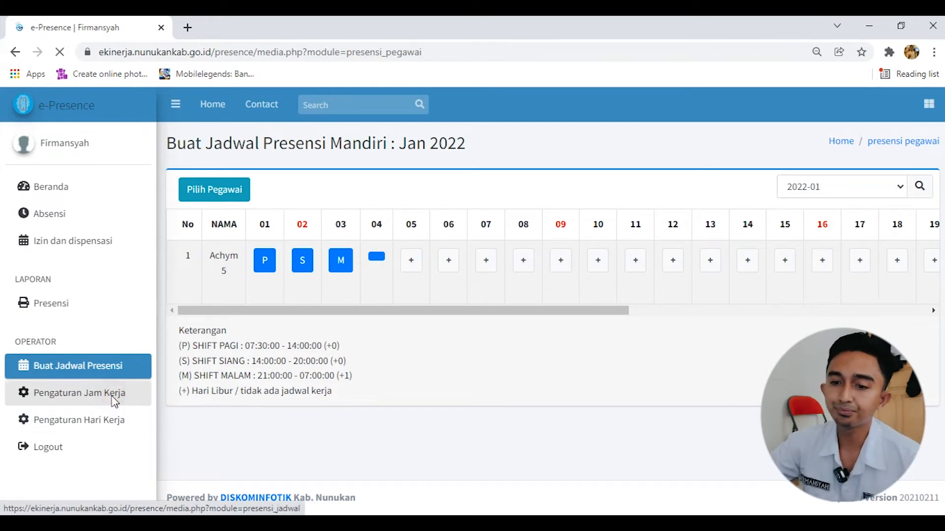
click(212, 191)
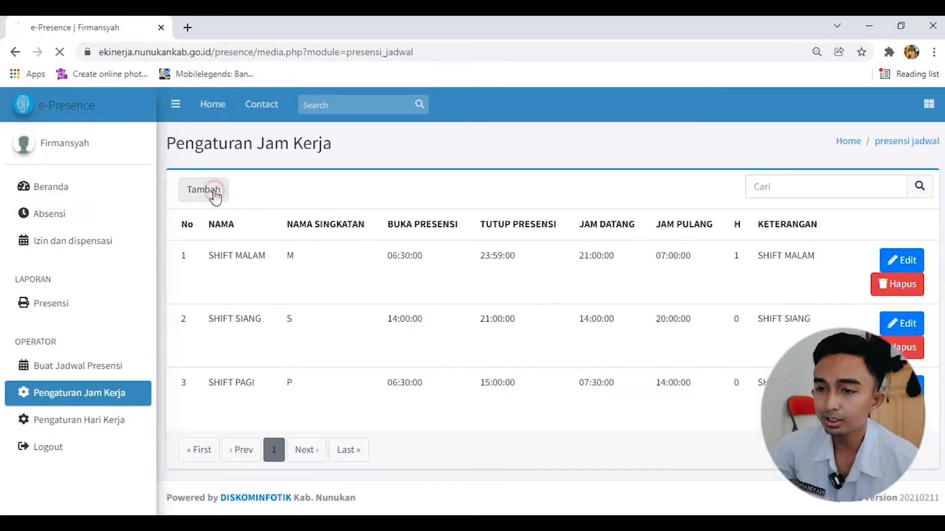
click(383, 215)
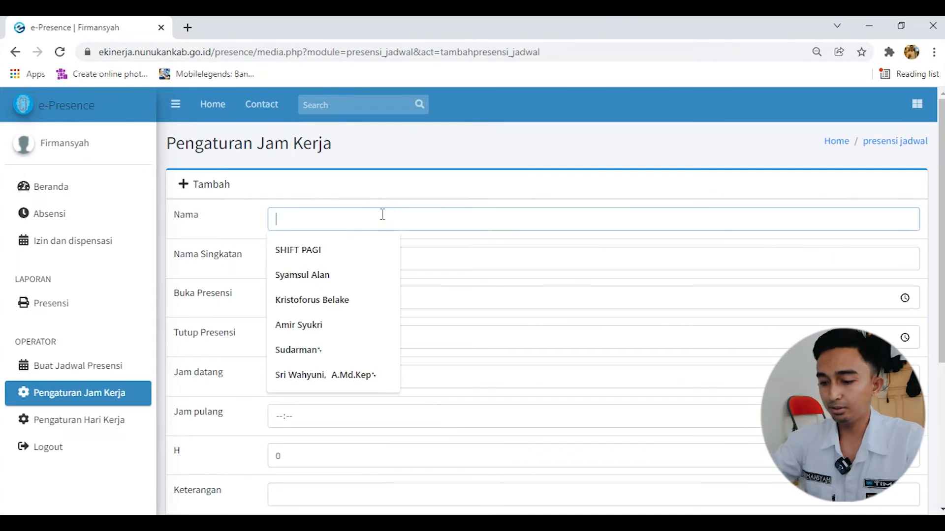
text(NORMAL)
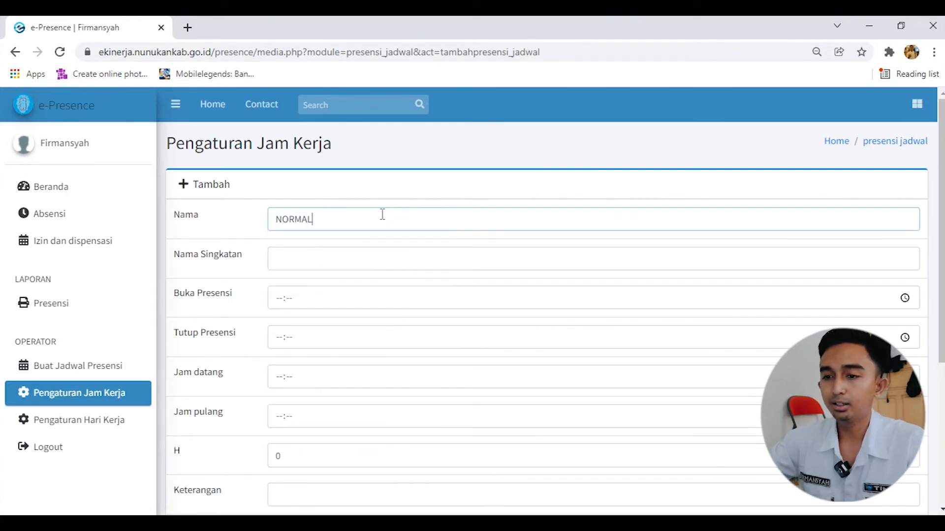
click(382, 256)
text(N)
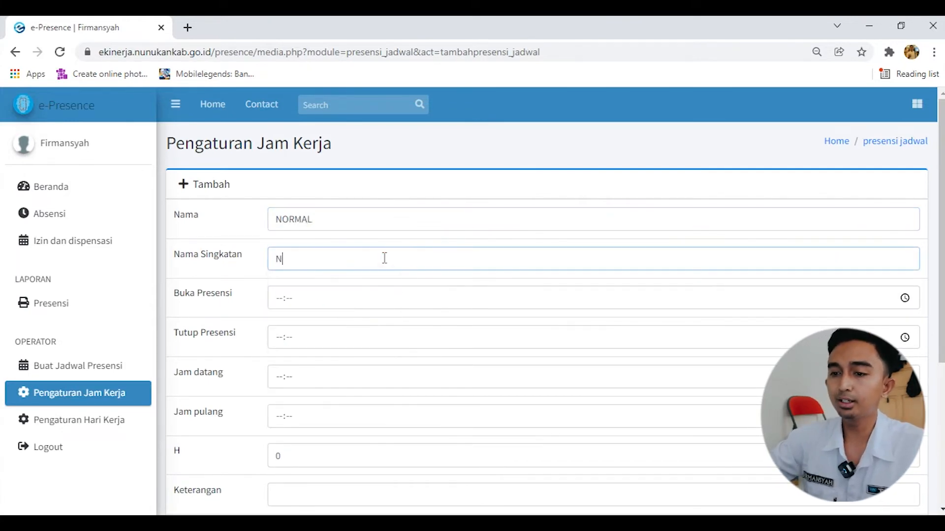
Set the NORMAL entry's Buka Presensi to 06:30, Tutup Presensi to 18:00, Jam datang to 07:30 and Jam pulang to 14:00
click(370, 299)
text(06:--)
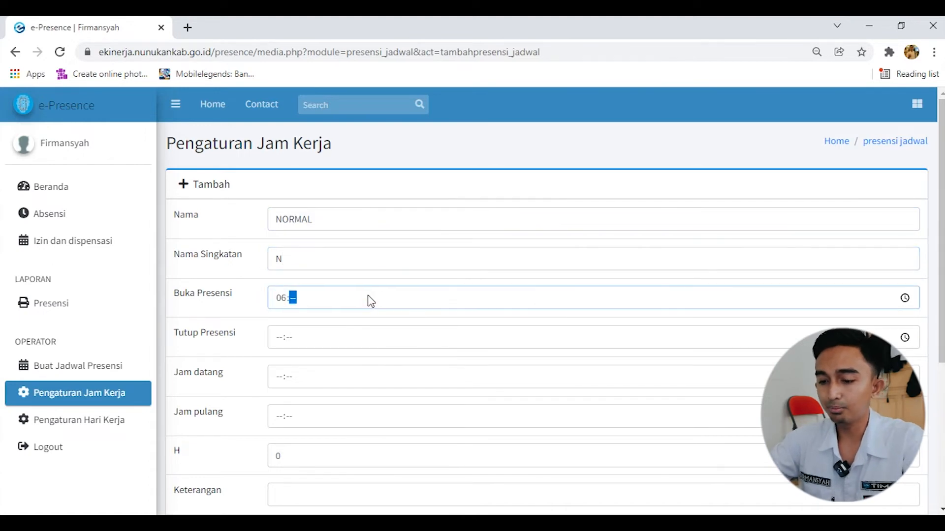
click(352, 336)
text(1800)
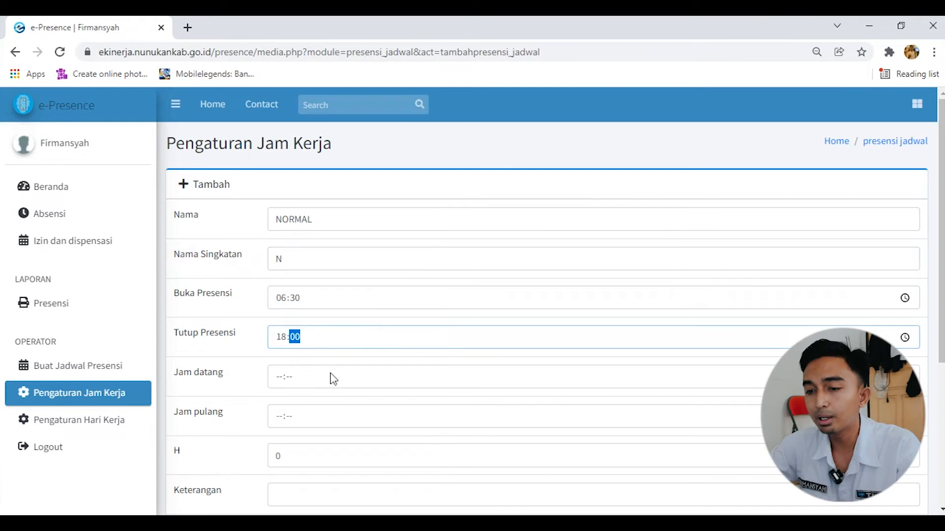
click(310, 377)
text(07:03)
click(302, 417)
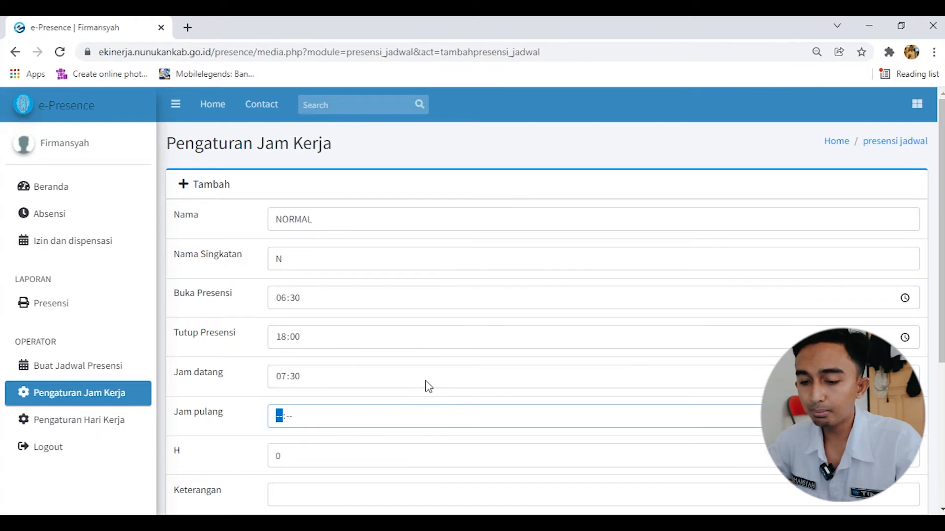
text(4:00)
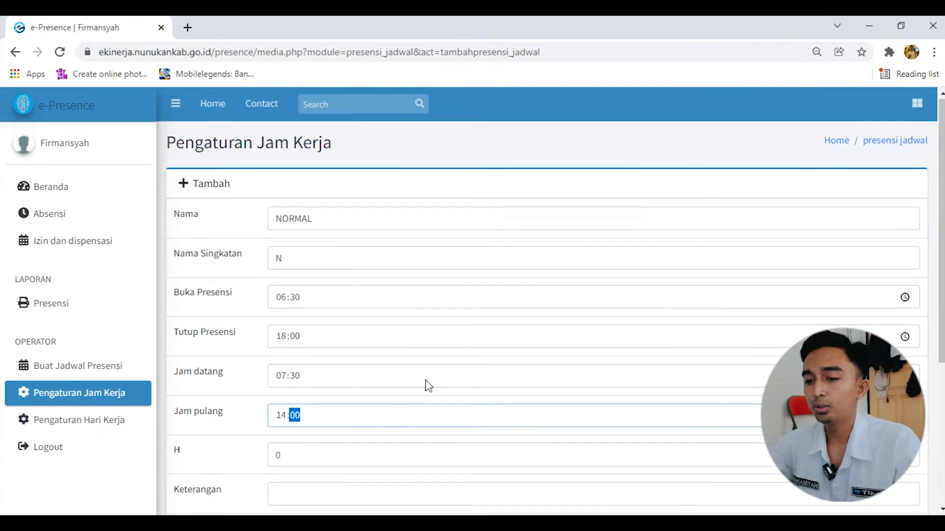
Enter NORMAL as the Keterangan and save the working hours entry
scroll(428, 386, down, 1)
click(394, 429)
text(NORMA)
click(286, 467)
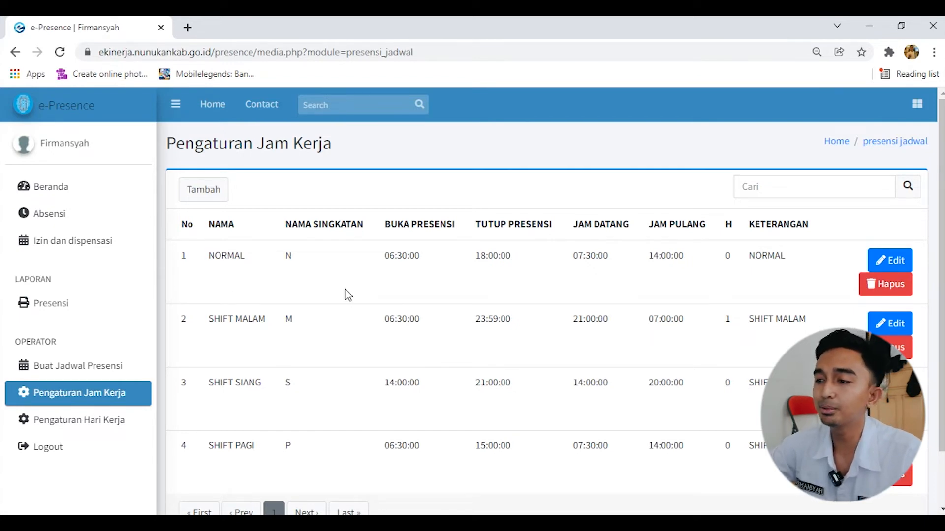
Start another working hours entry with the name JUMAT and the abbreviation J
click(212, 193)
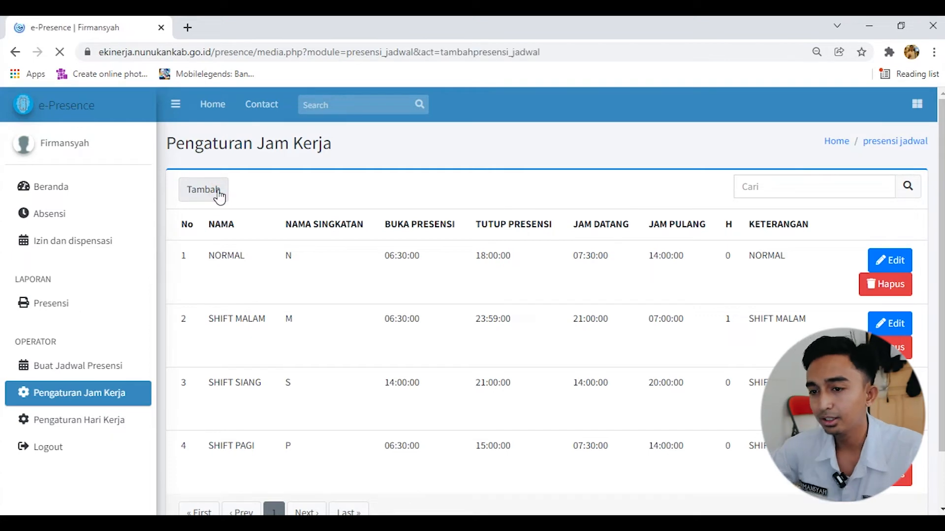
click(337, 222)
text(JUMAT)
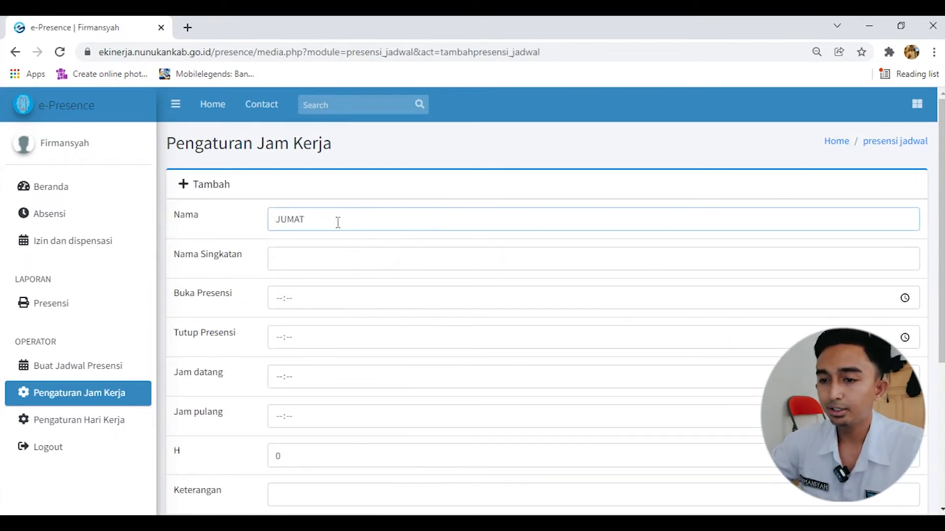
click(326, 259)
text(J)
Set the JUMAT entry's Buka Presensi to 06:30, Tutup Presensi to 18:00, Jam datang to 07:30 and Jam pulang to 11:00
click(331, 294)
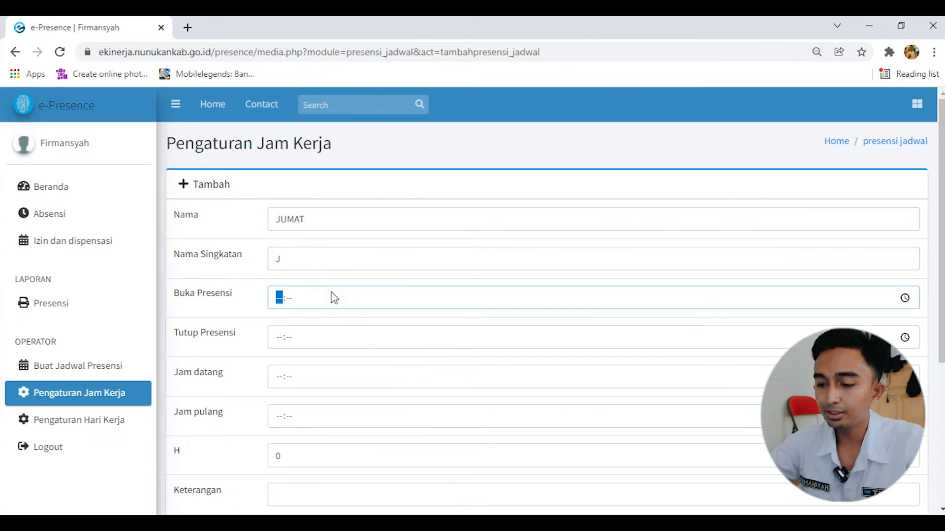
text(06:30)
click(313, 338)
text(18:00)
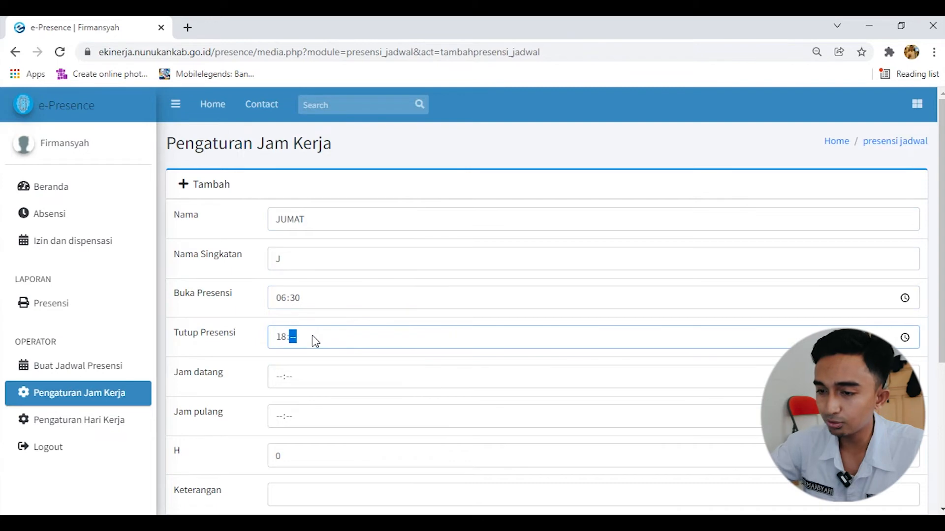
click(298, 385)
text(07:03)
click(295, 419)
click(278, 420)
text(11:00)
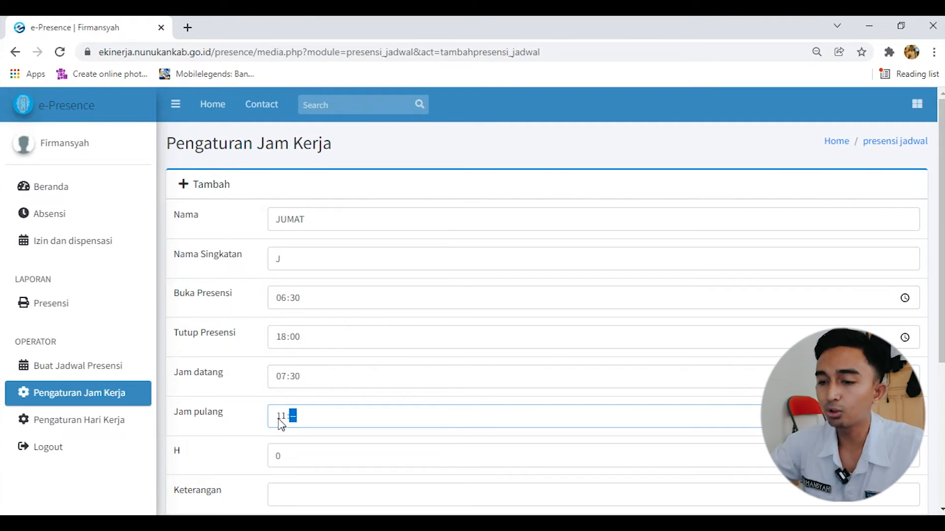
Enter JUMAT as the Keterangan and save the working hours entry
scroll(284, 428, down, 2)
click(302, 420)
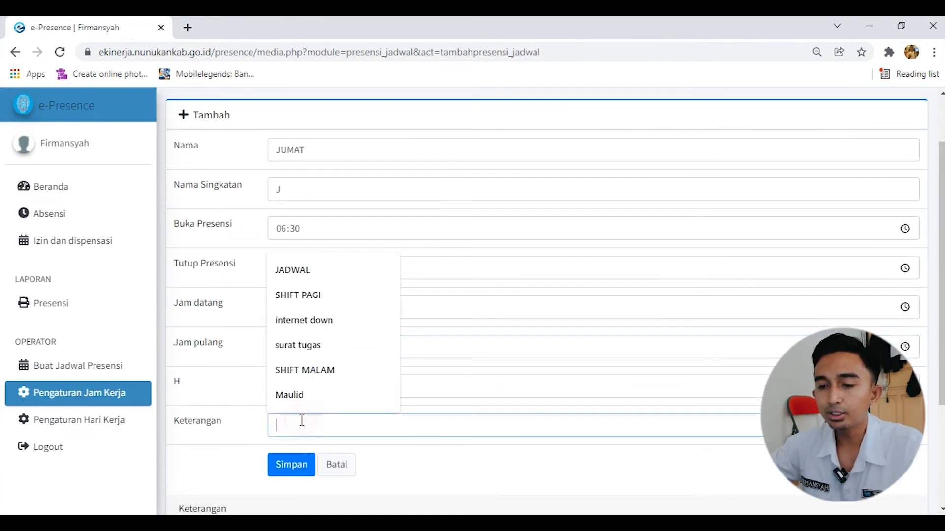
text(JUMAT)
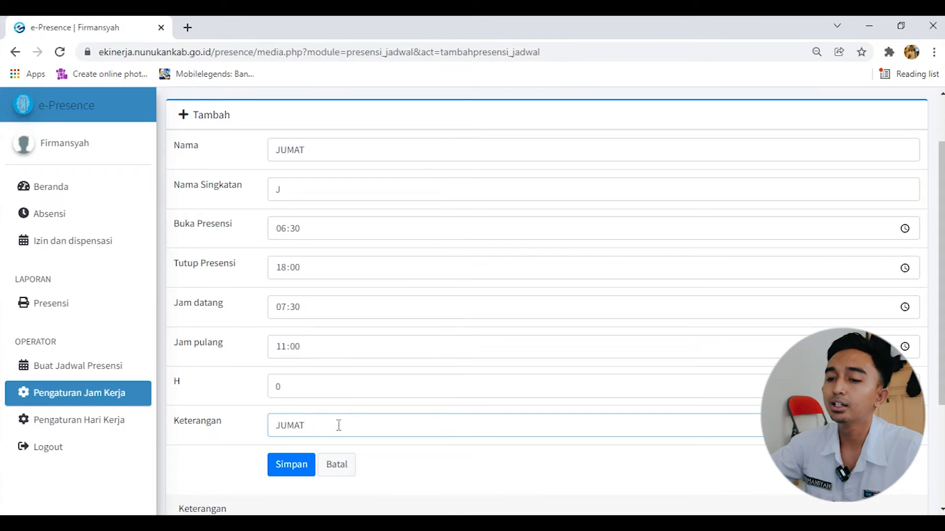
click(281, 467)
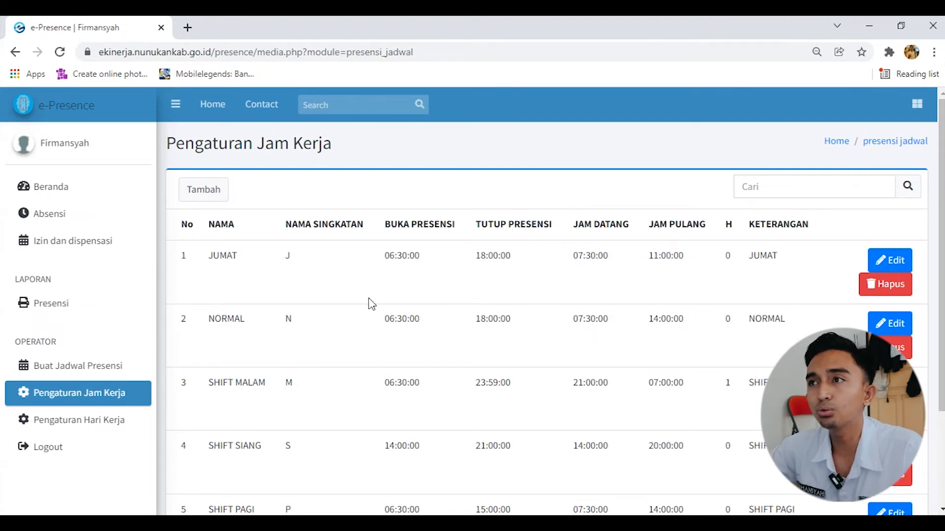
Start another working hours entry with the name SABTU and the abbreviation SA
click(203, 193)
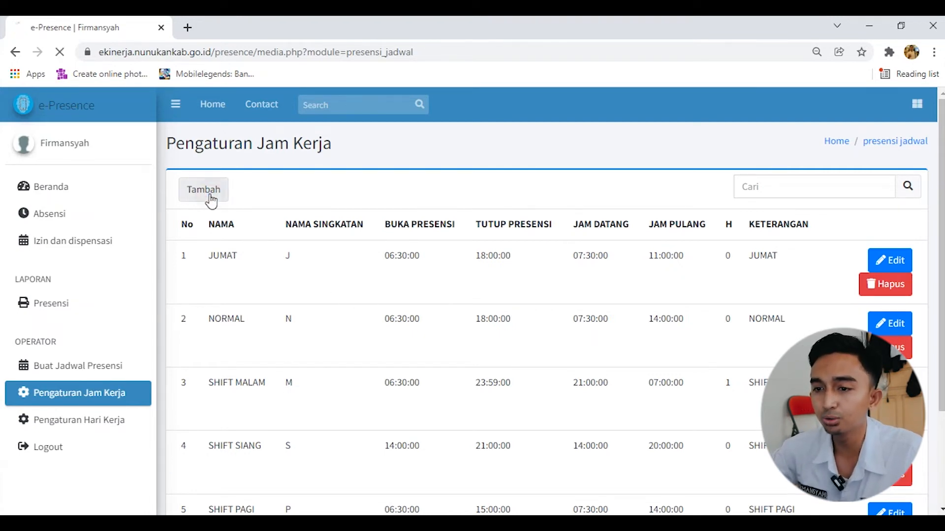
click(360, 219)
text(SABTU)
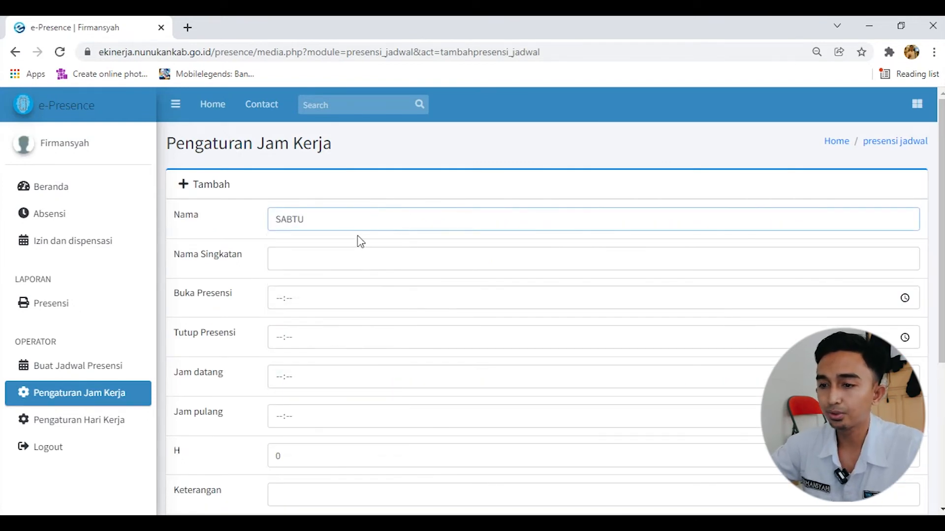
click(355, 256)
text(SA)
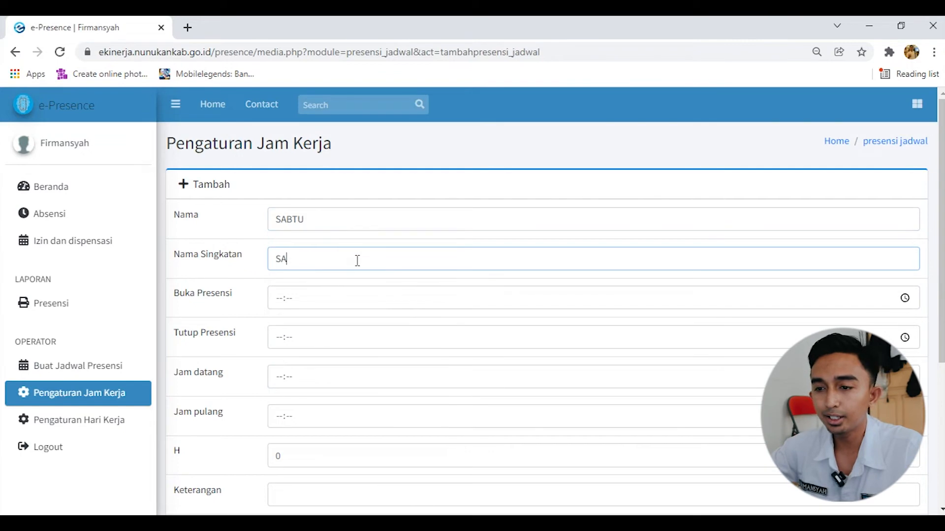
Set the SABTU entry's Buka Presensi to 06:30, Tutup Presensi to 18:00, Jam datang to 07:30 and Jam pulang to 13:30
click(345, 295)
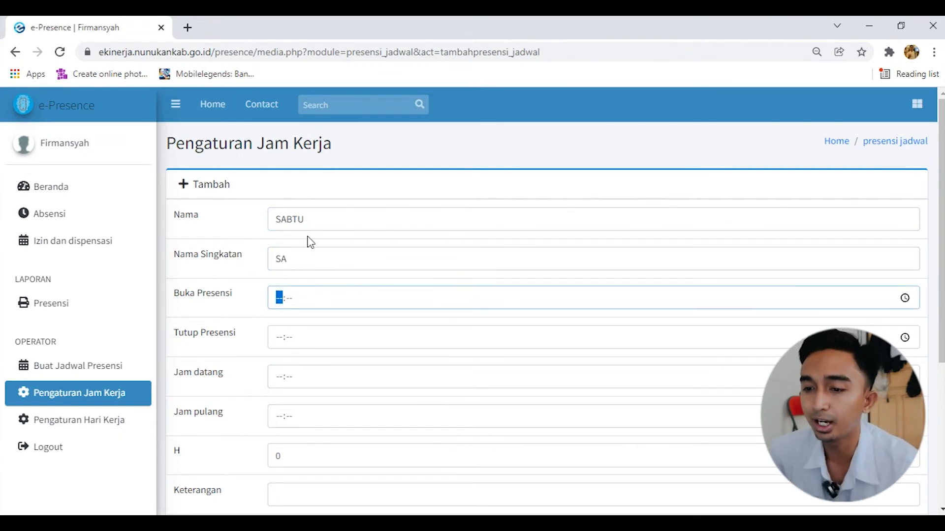
text(06:03)
click(312, 338)
text(18:00)
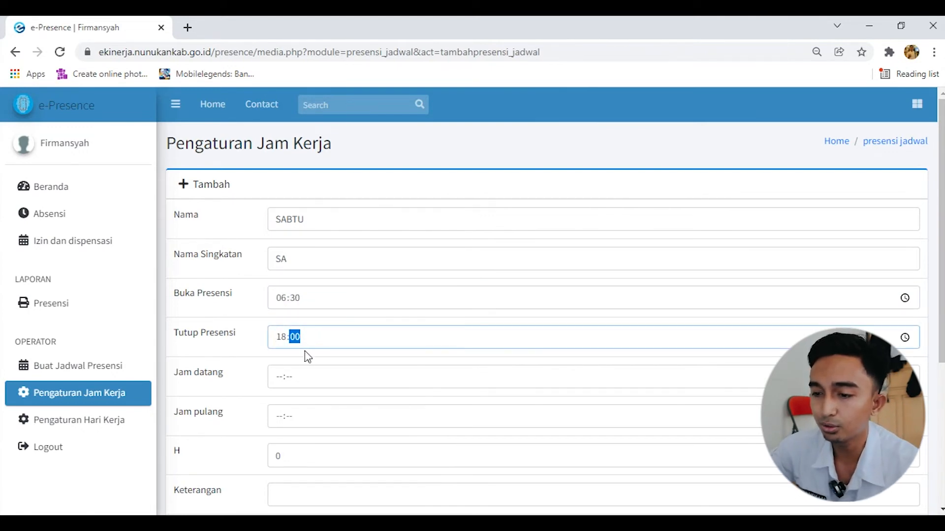
click(307, 379)
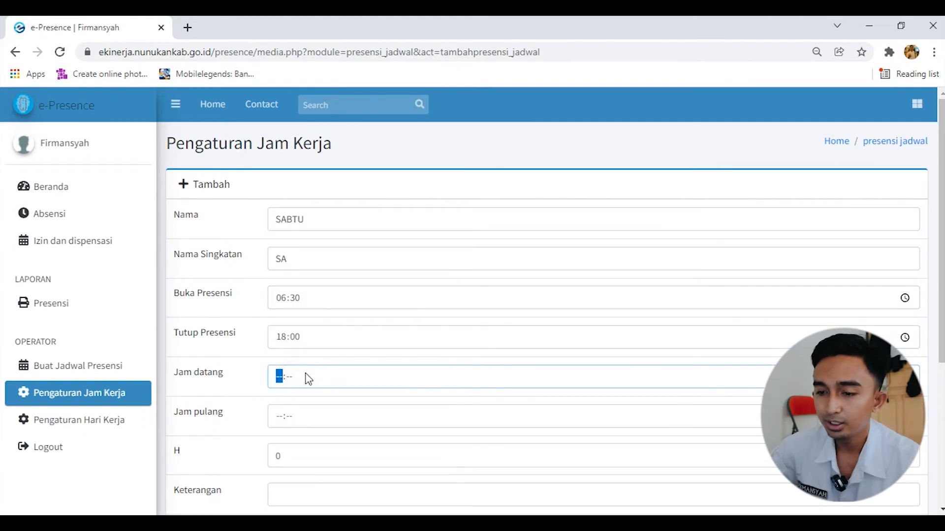
text(07:30)
click(298, 421)
text(1)
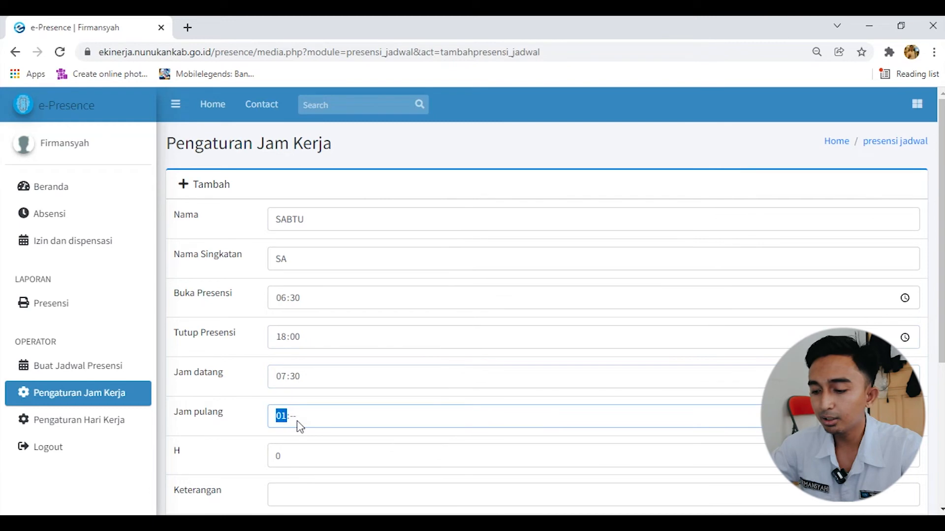
text(3:30)
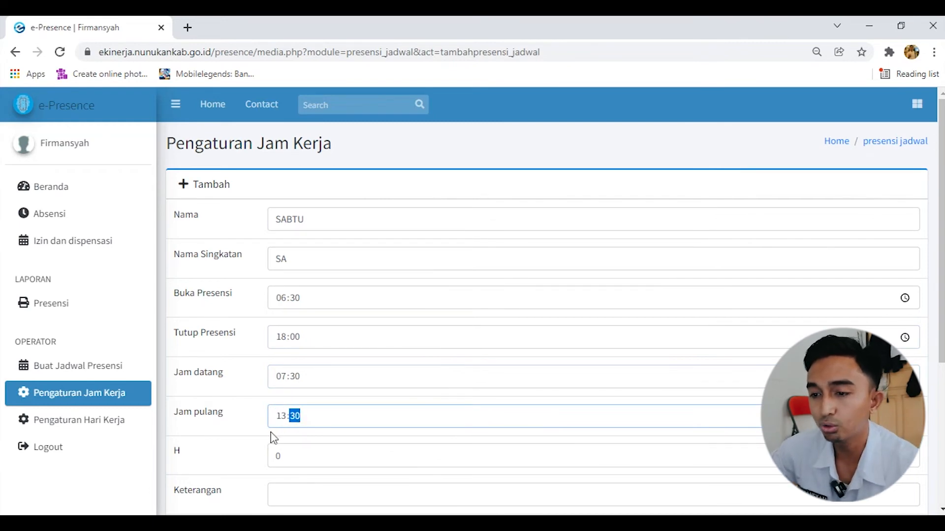
click(304, 437)
Enter SABTU as the Keterangan and save the working hours entry
scroll(297, 413, down, 2)
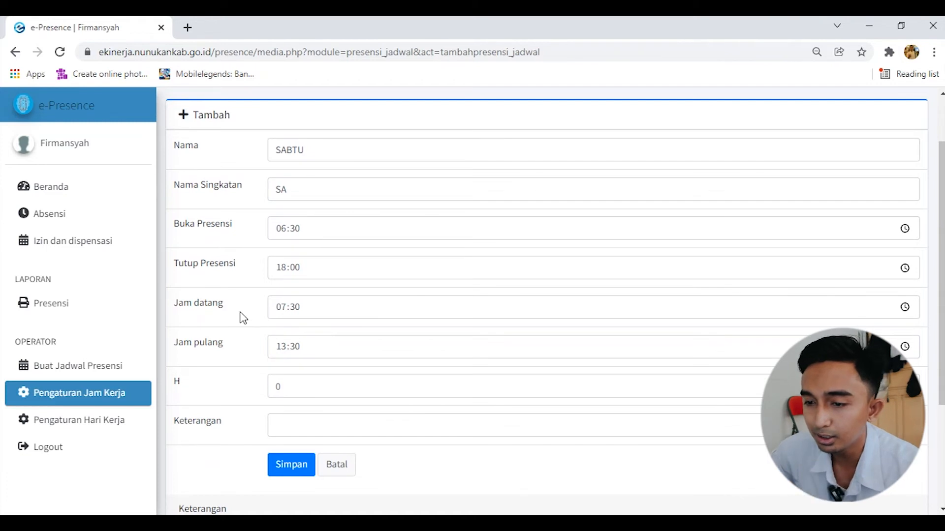
click(308, 424)
text(SABTU)
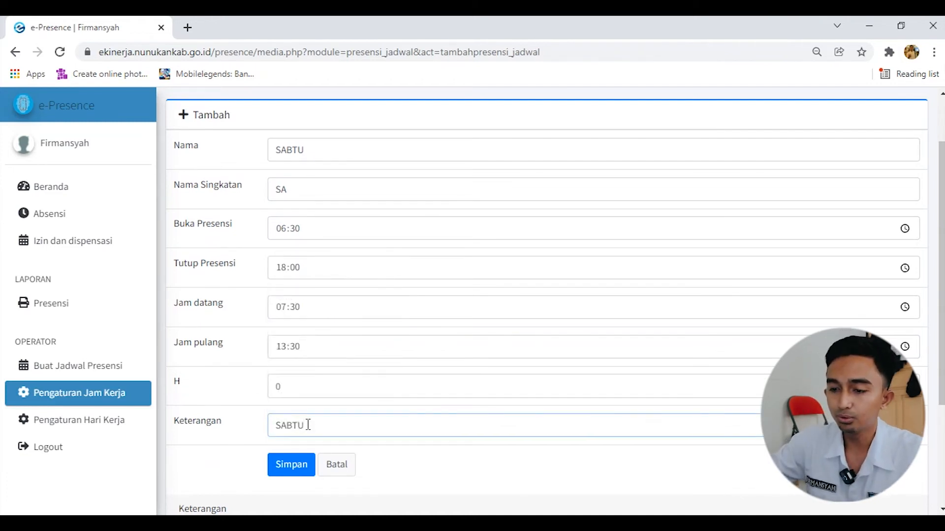
click(291, 463)
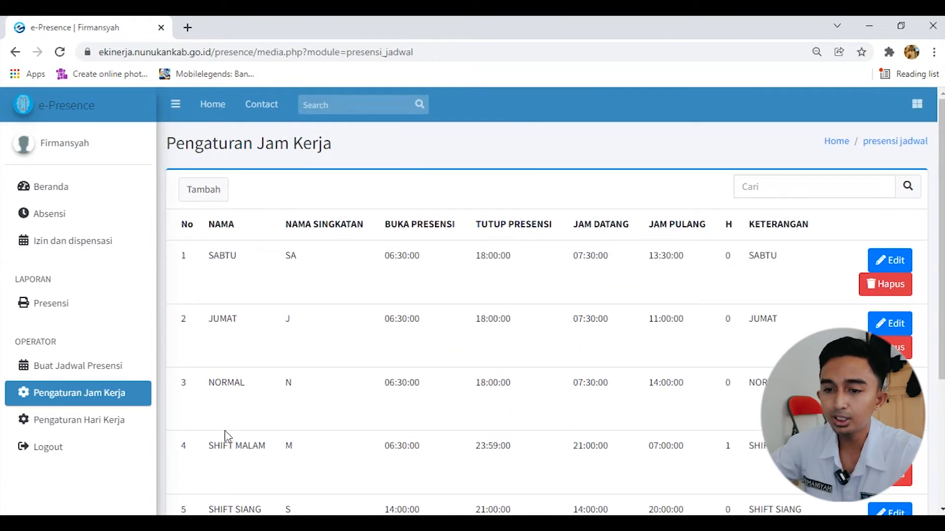
Start a new weekly schedule in Pengaturan Hari Kerja with the Nama Jadwal NORMAL
click(108, 421)
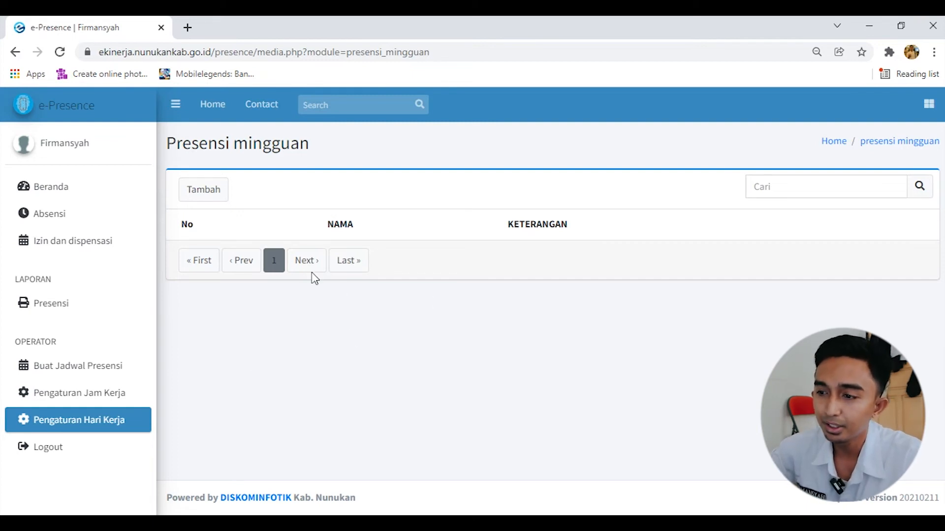
click(212, 193)
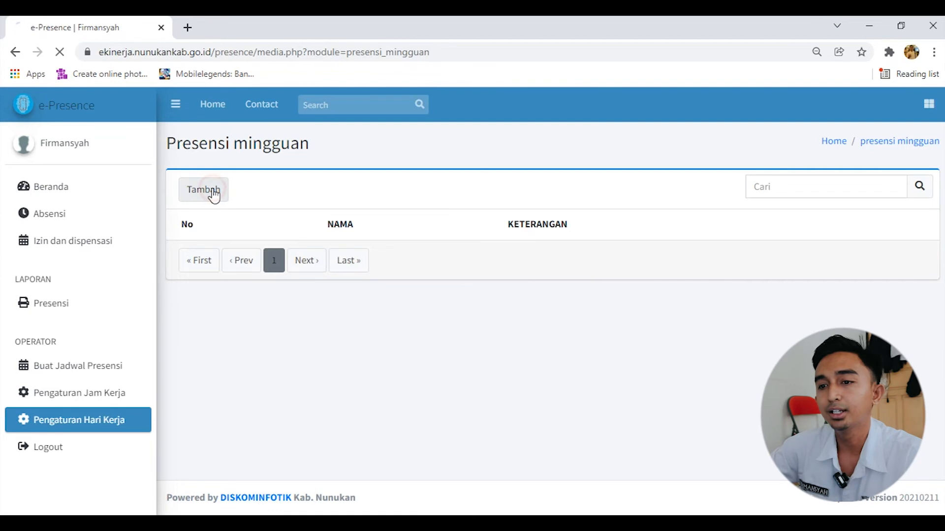
click(290, 219)
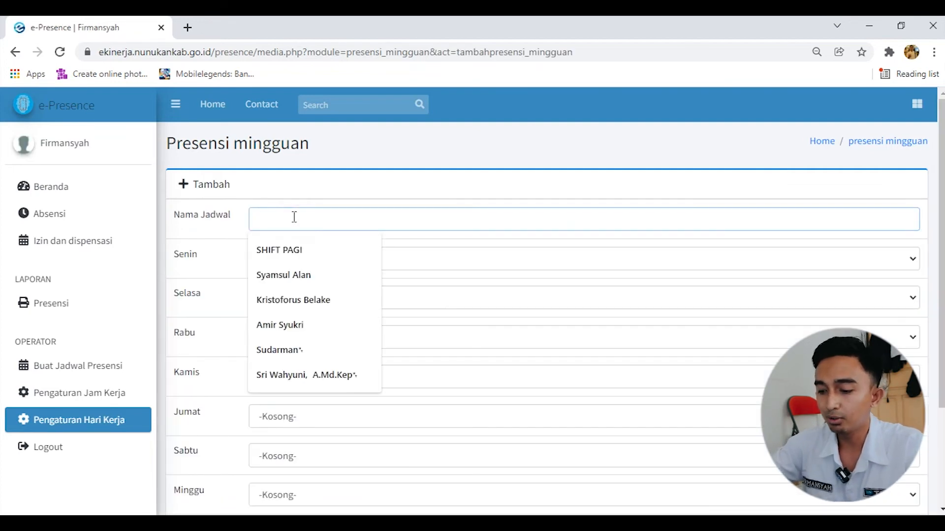
text(NORMAL)
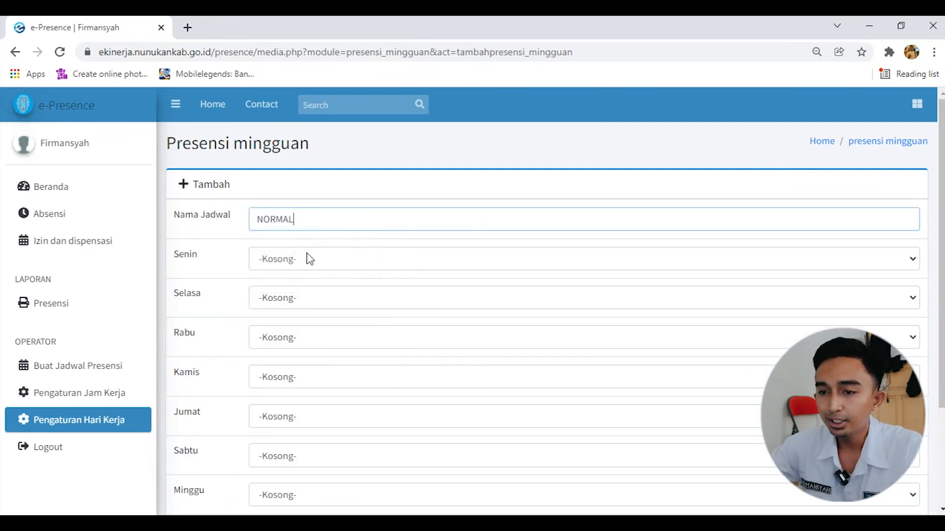
Assign the NORMAL working hours to Senin, Selasa, Rabu and Kamis in the weekly schedule
click(309, 258)
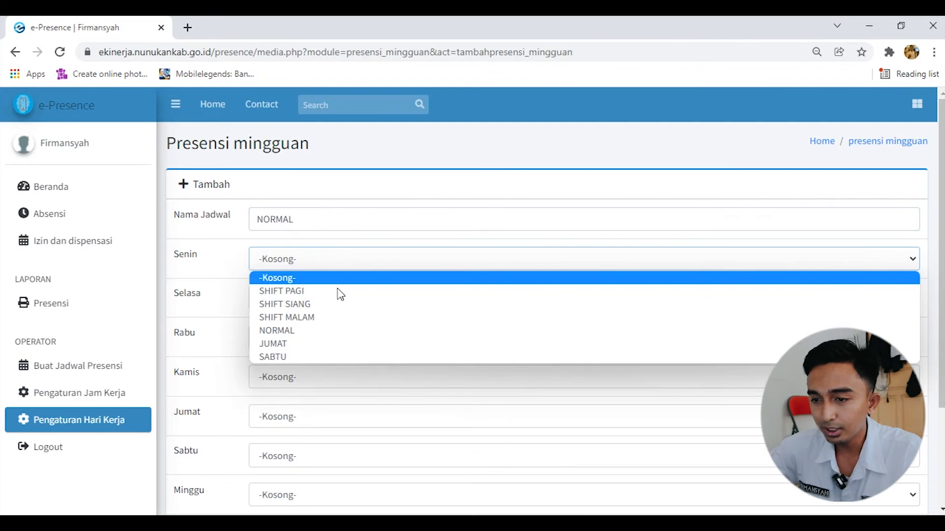
click(333, 330)
click(327, 295)
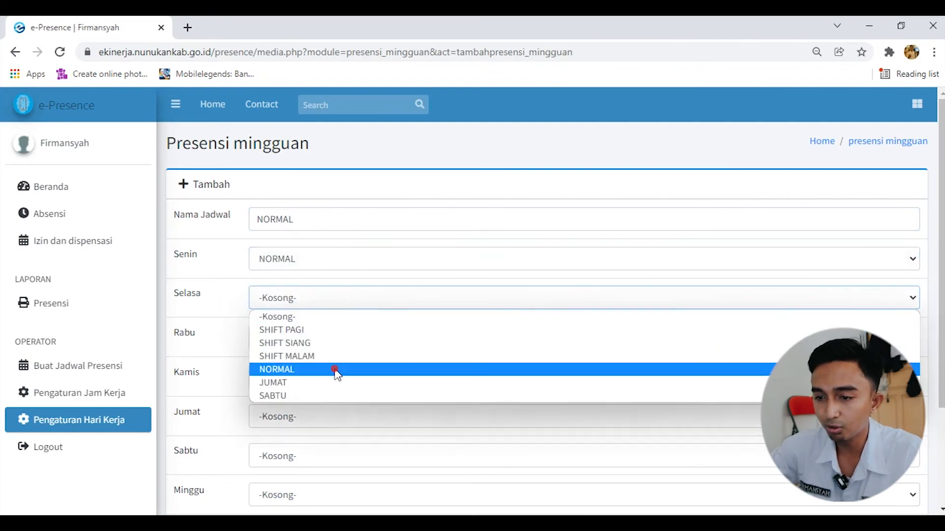
click(333, 369)
click(337, 342)
click(332, 409)
scroll(332, 408, down, 1)
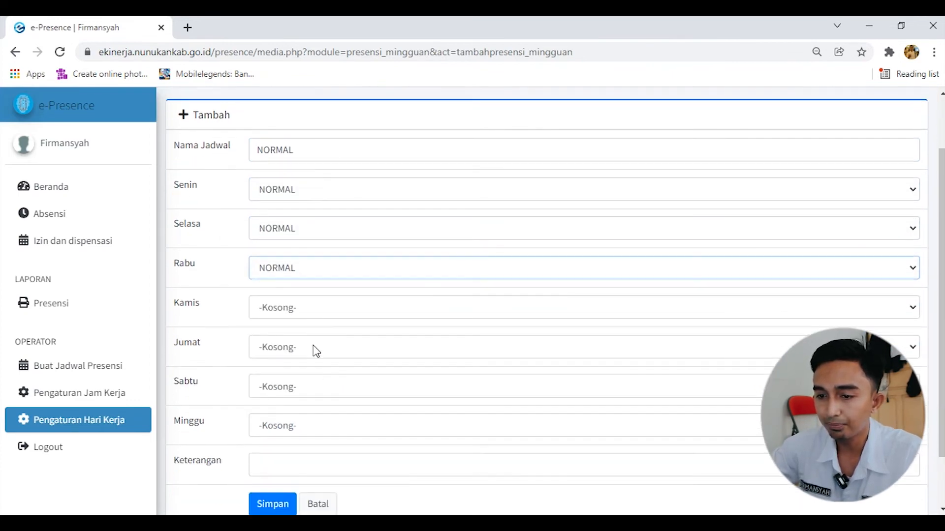
click(311, 308)
click(324, 379)
Assign the JUMAT working hours to Jumat and the SABTU working hours to Sabtu
click(318, 349)
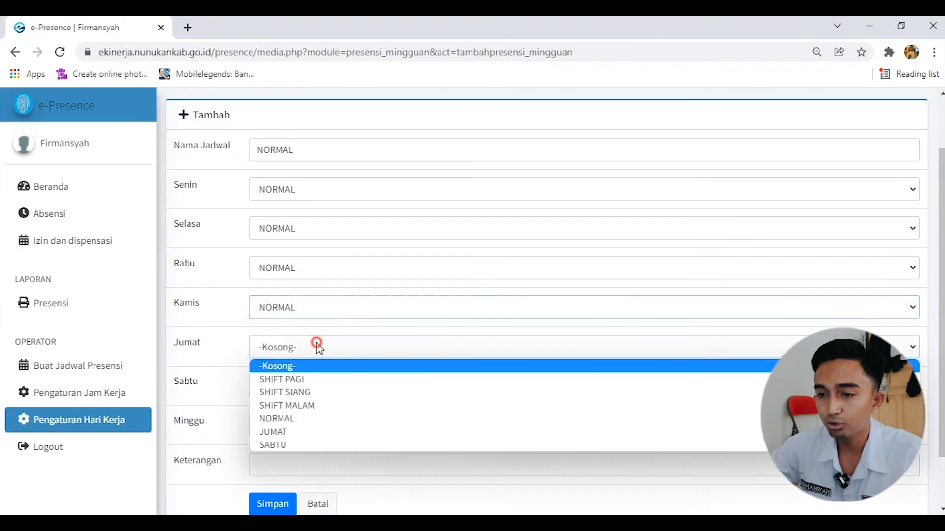
click(322, 433)
click(315, 386)
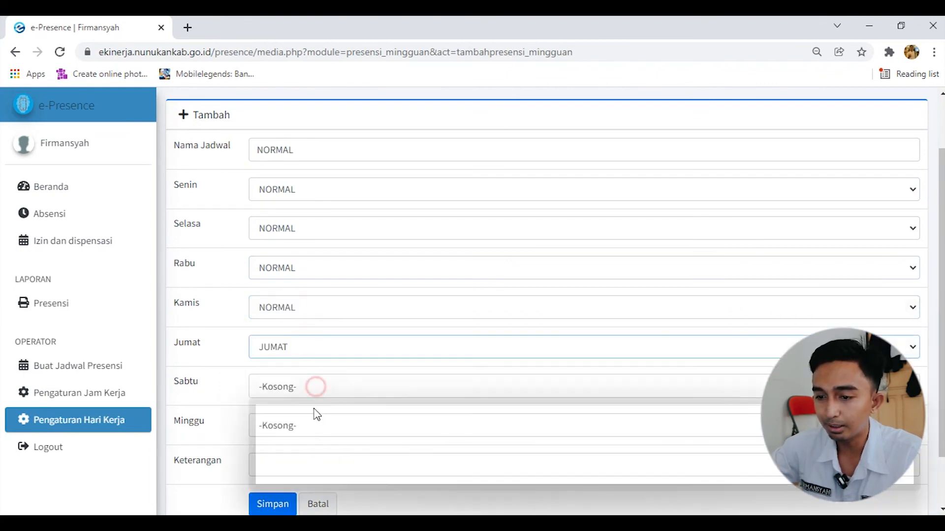
click(312, 487)
Enter NORMAL as the Keterangan and save the weekly schedule
click(305, 467)
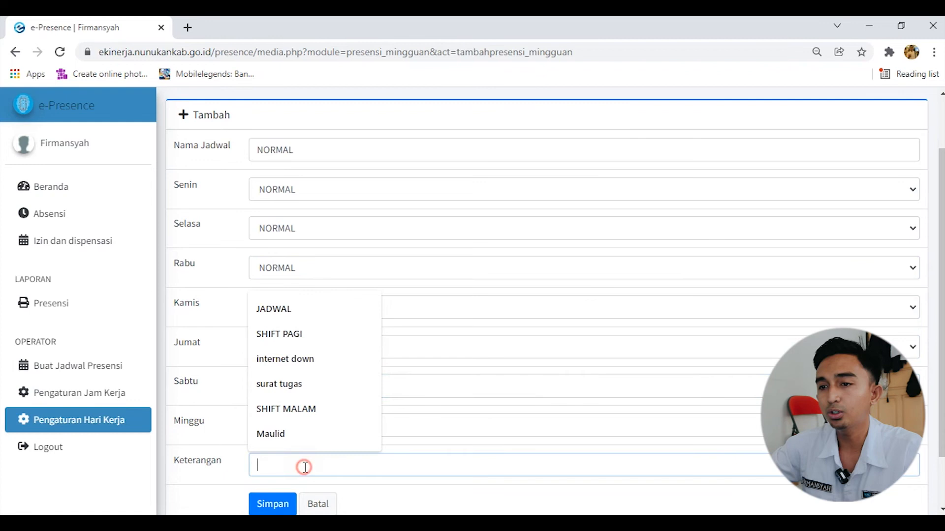
text(NORMA)
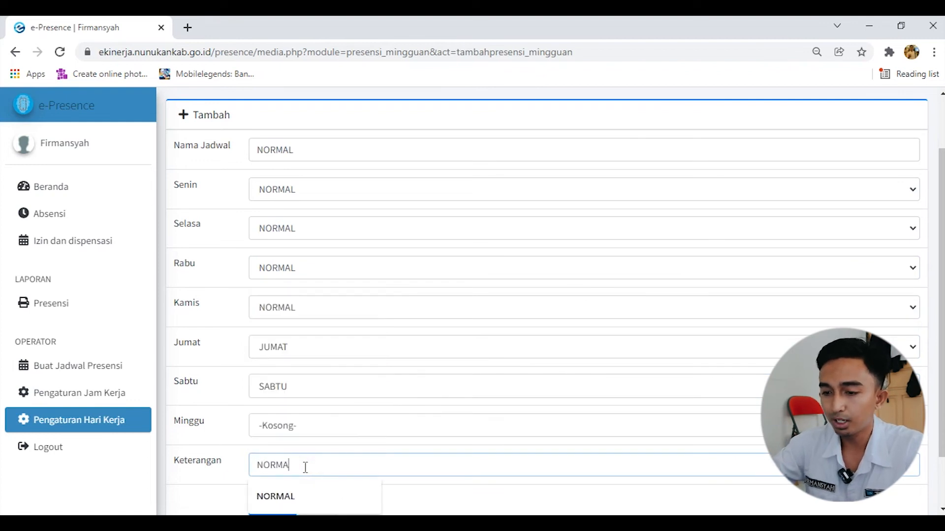
text(L)
click(289, 505)
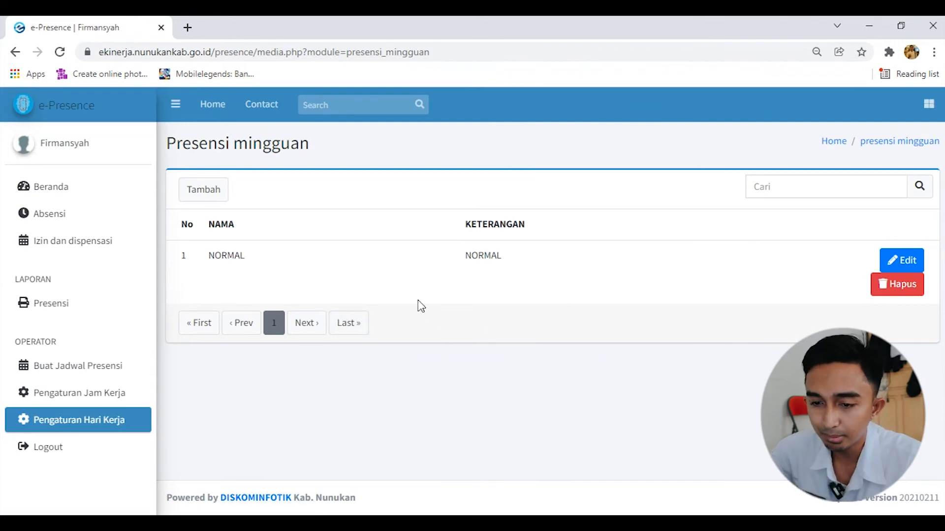
Add the third employee in the name list to the January 2022 schedule in Buat Jadwal Presensi
click(127, 372)
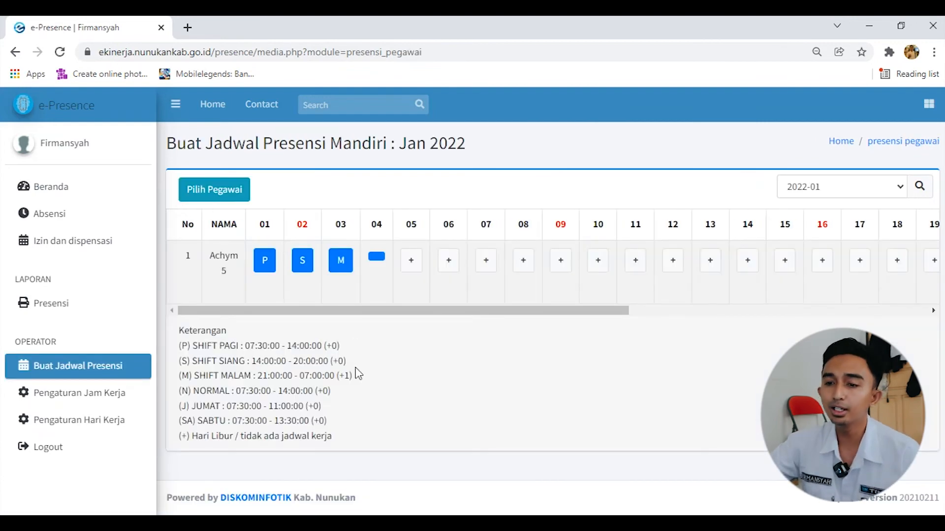
click(239, 191)
click(505, 202)
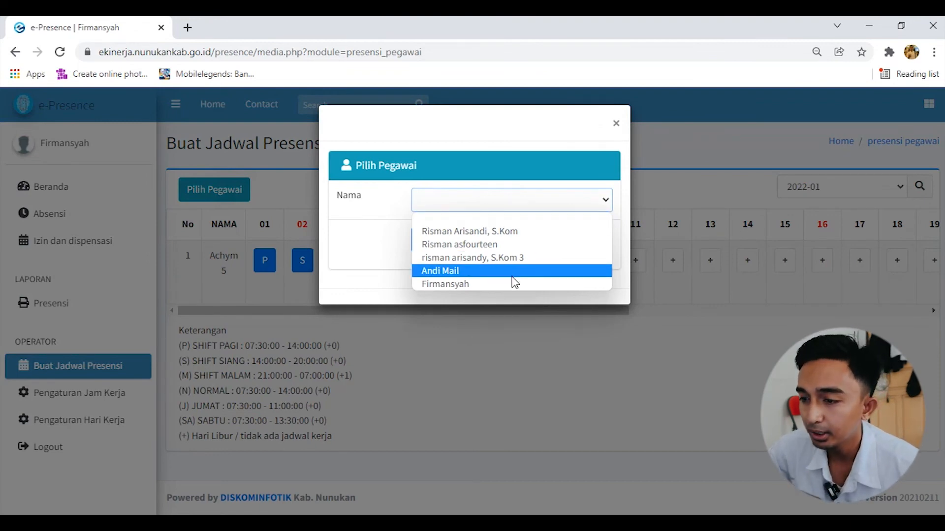
click(506, 259)
click(444, 245)
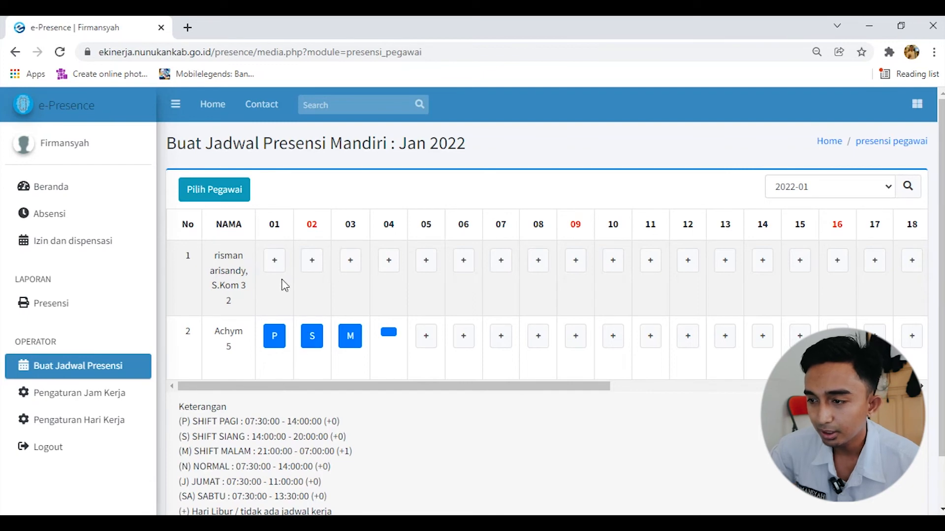
Import the NORMAL weekly schedule for the employee in row 1 for January 2022 and save it
mouse_move(284, 386)
mouse_down()
mouse_move(585, 386)
mouse_move(283, 388)
mouse_up()
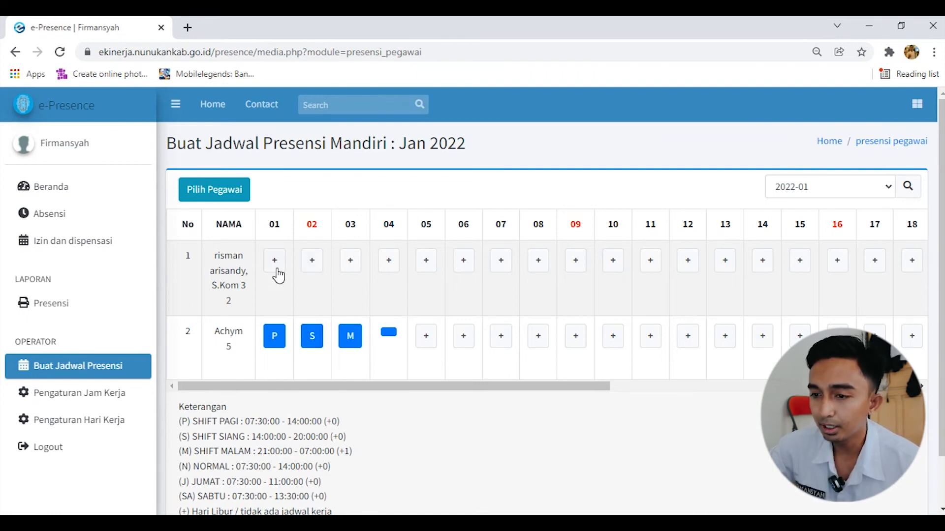
drag(374, 391, 742, 400)
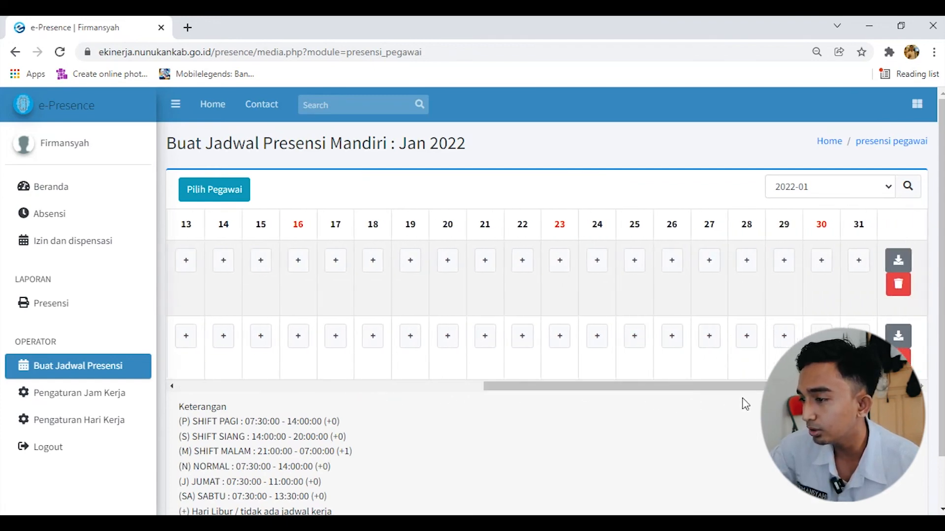
click(899, 261)
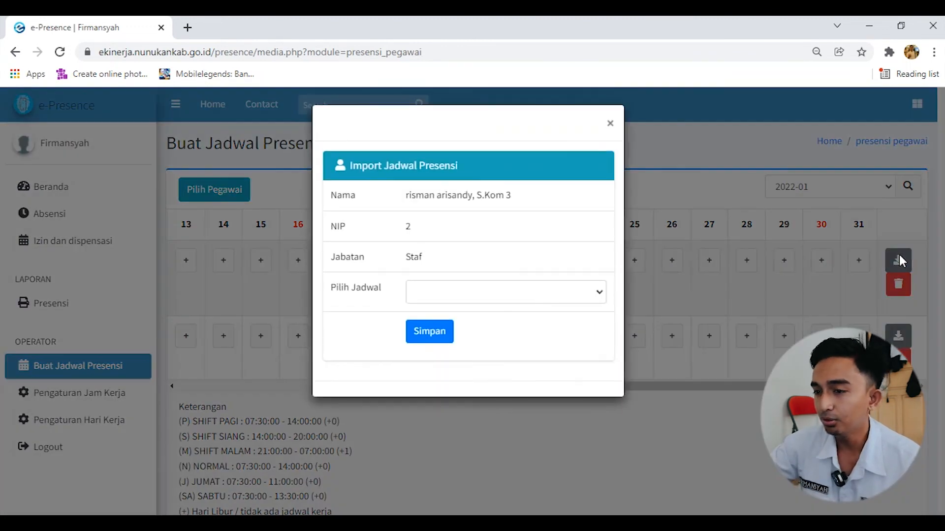
click(544, 290)
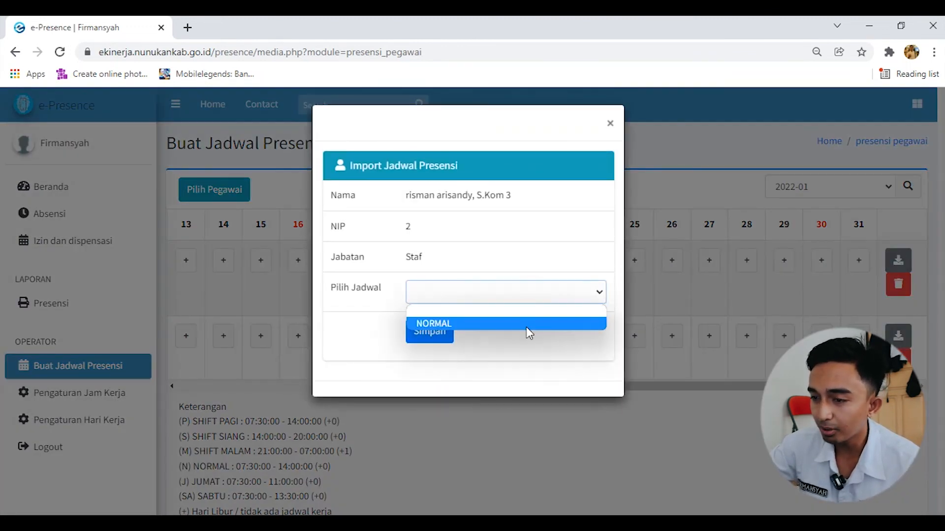
click(526, 325)
click(436, 341)
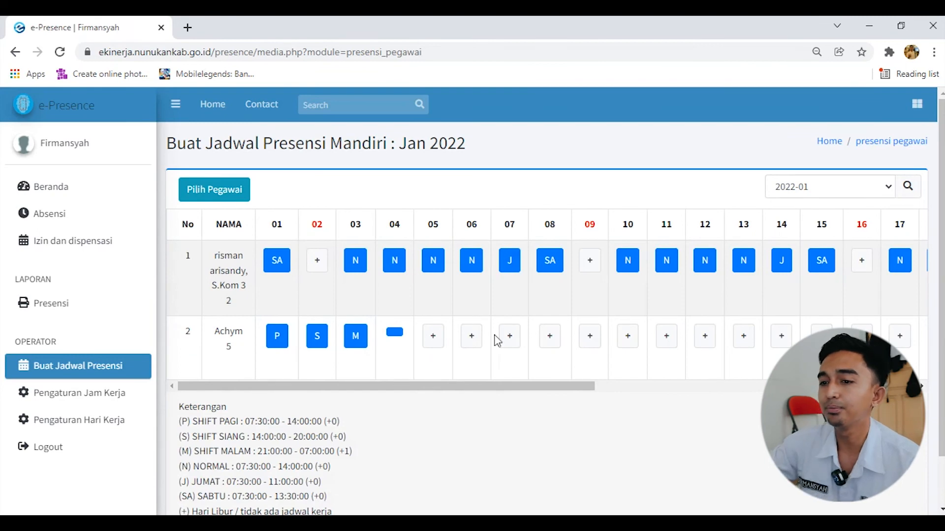
Switch the attendance schedule table to the month 2022-02
drag(400, 387, 349, 344)
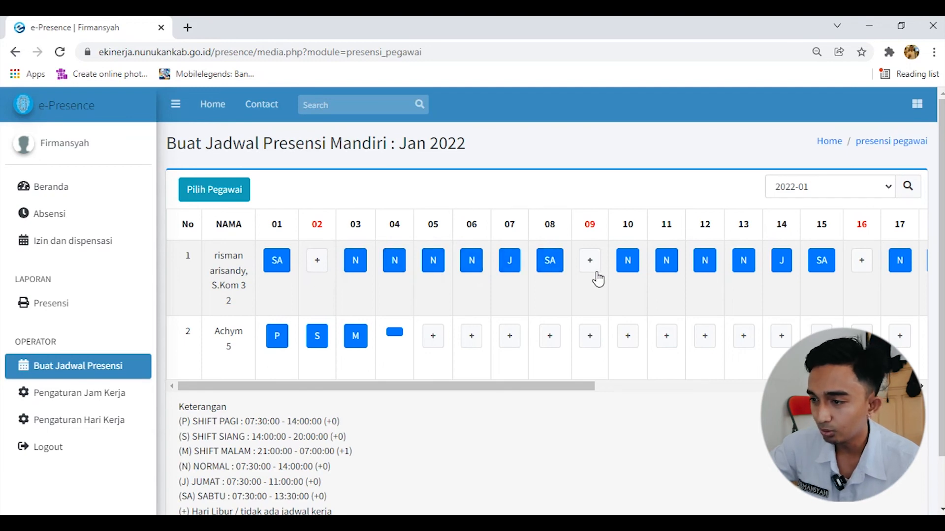
drag(566, 385, 670, 384)
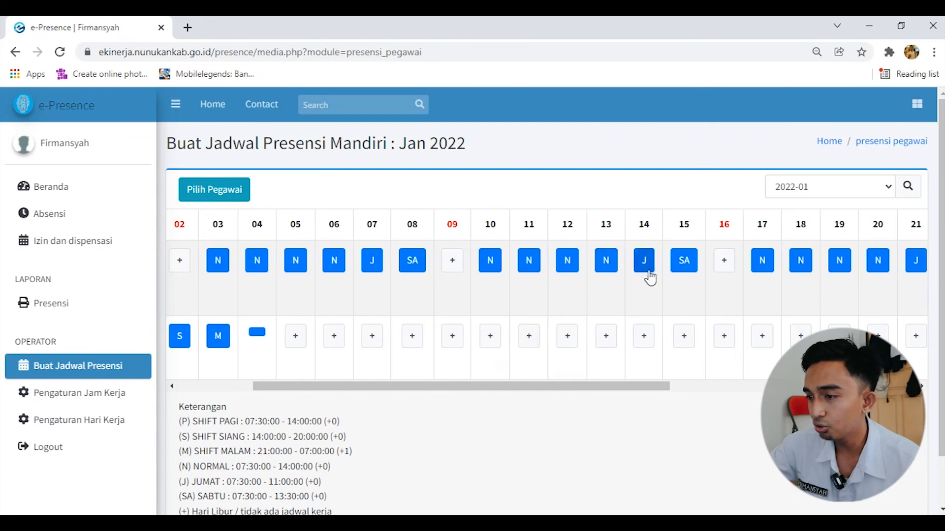
drag(632, 389, 434, 390)
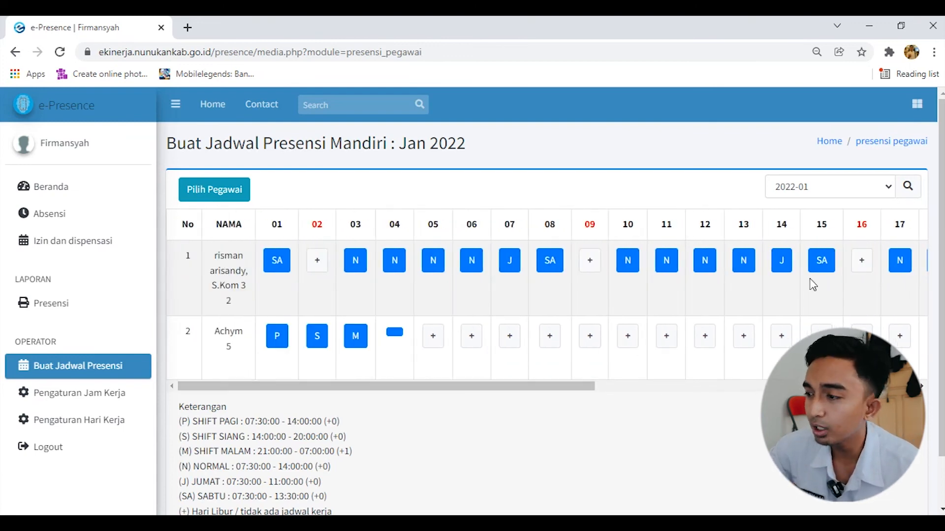
click(861, 197)
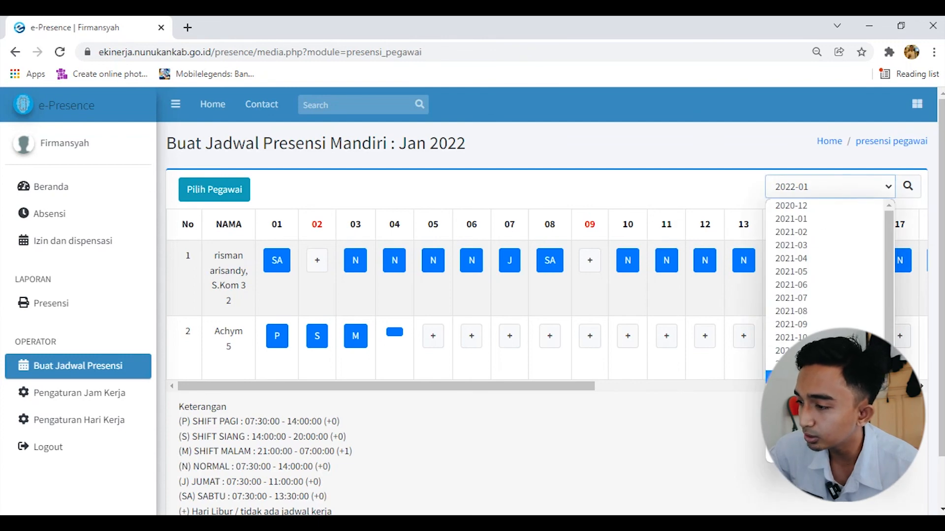
click(770, 382)
click(907, 187)
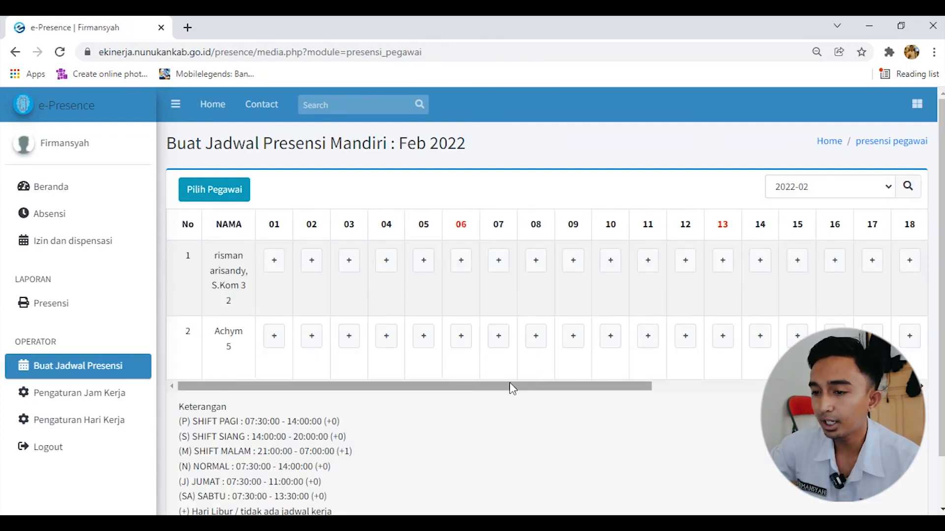
Import the NORMAL weekly schedule for the employee in row 1 for February 2022 and save it
drag(504, 393, 768, 397)
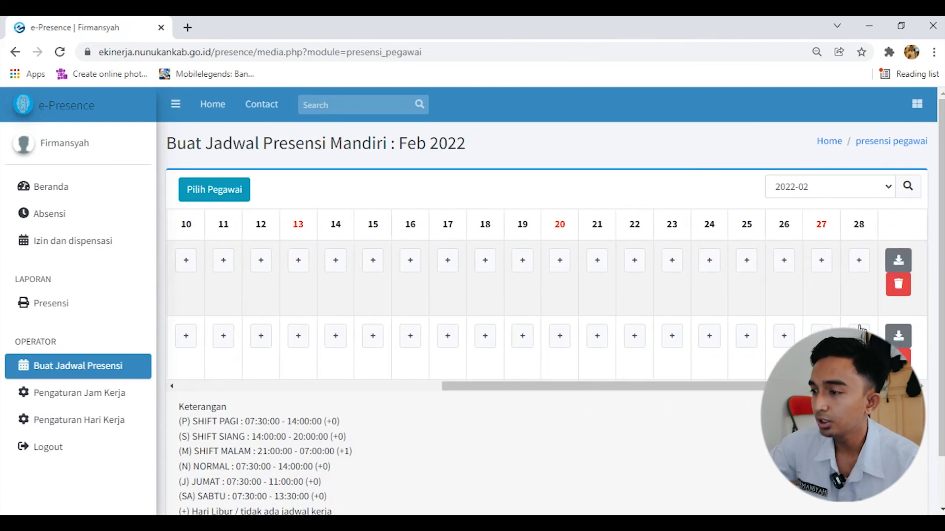
click(898, 261)
click(548, 295)
click(533, 324)
click(429, 331)
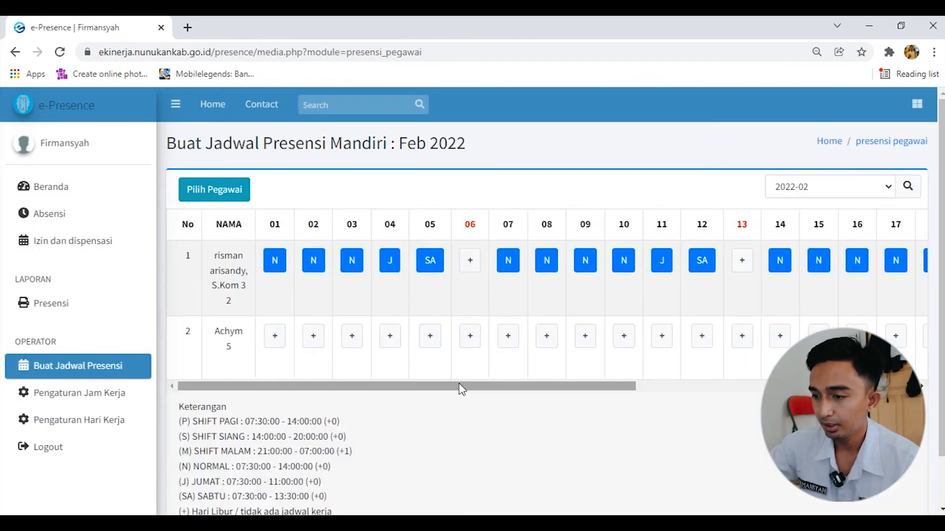
drag(460, 389, 421, 375)
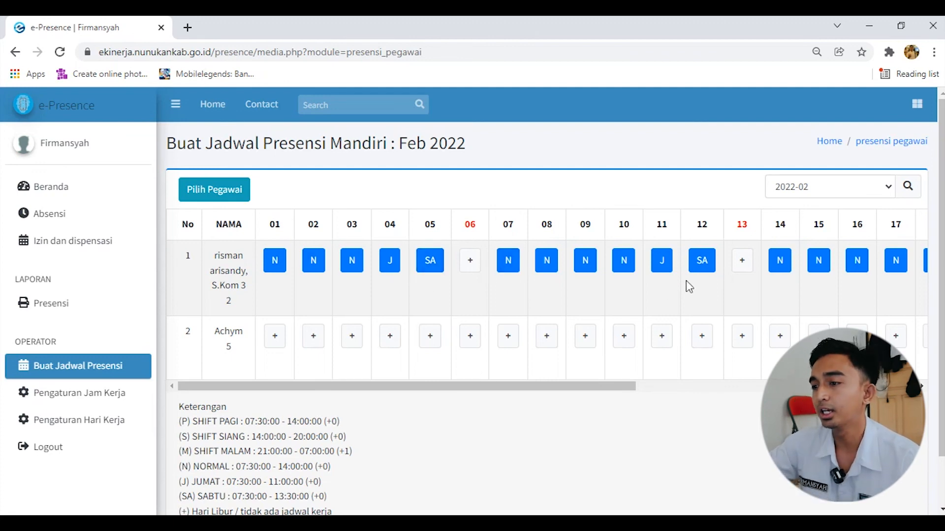
drag(555, 387, 836, 386)
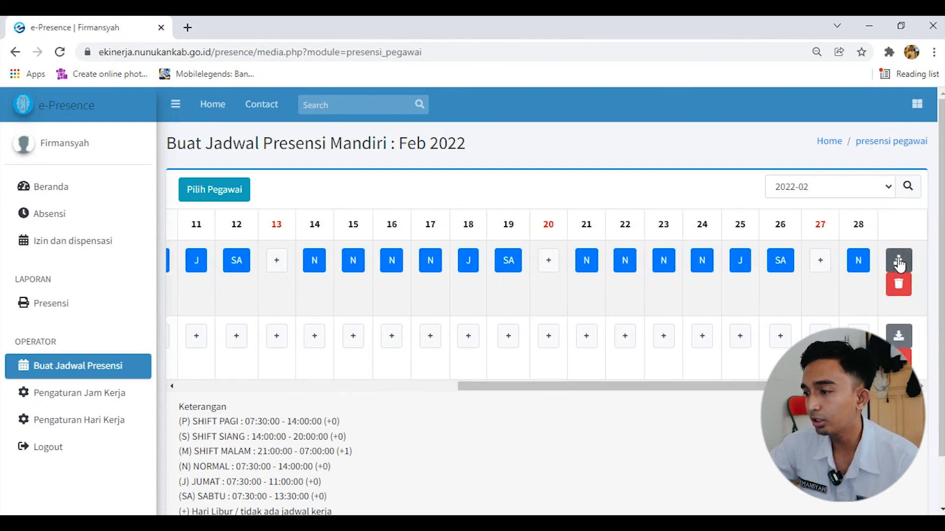
drag(653, 386, 372, 390)
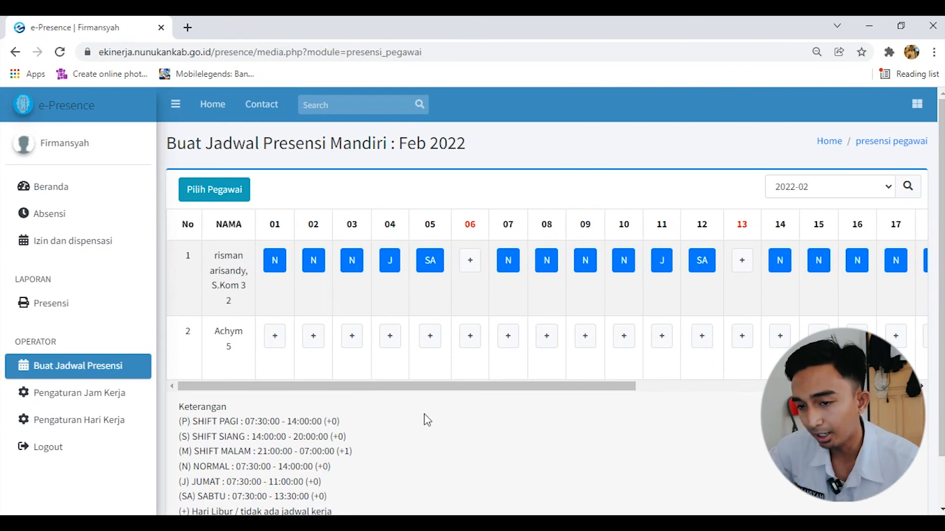